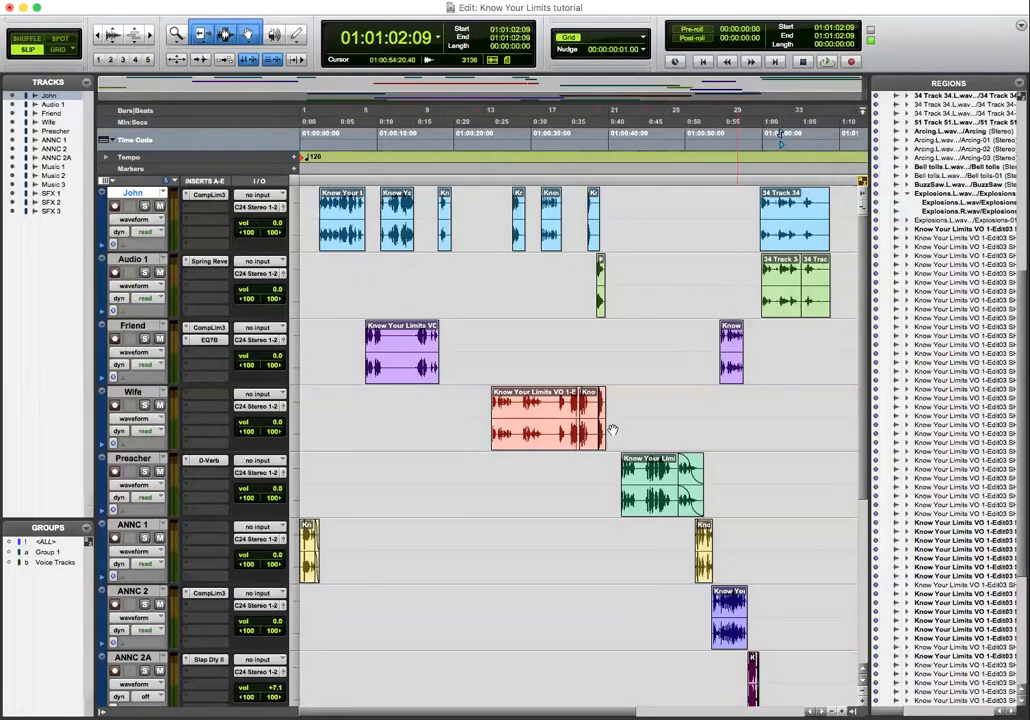
# Step: Place the 34 Track 34 region on the Wife track at 01:00:59:19 and delete the placed clip
pyautogui.click(926, 97)
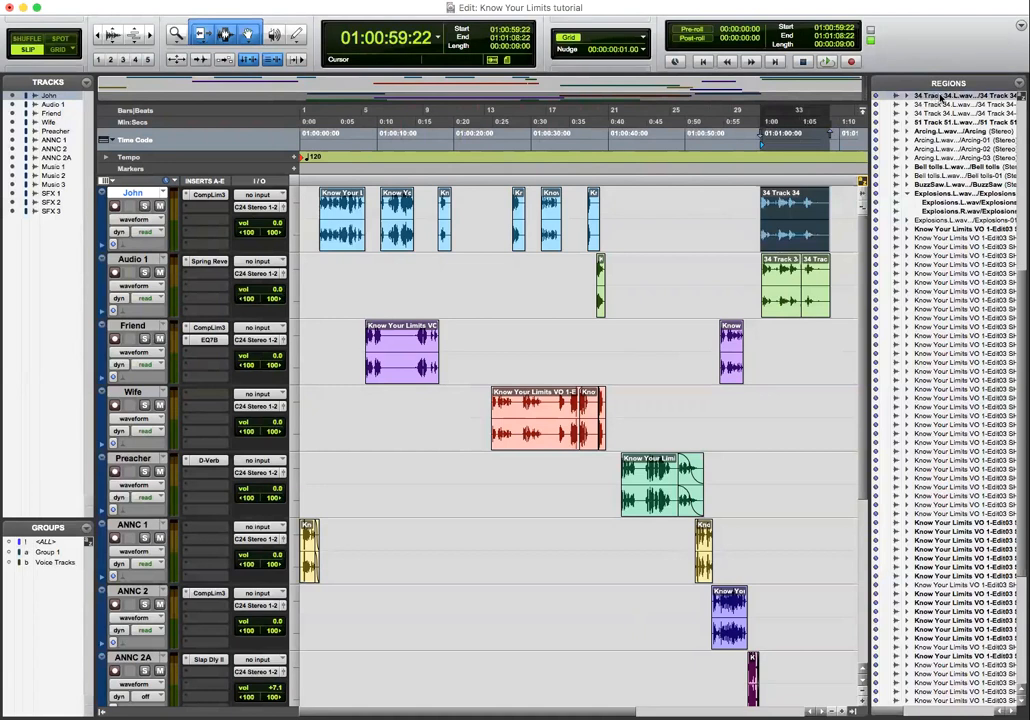
pyautogui.moveTo(863, 418); pyautogui.dragTo(760, 436)
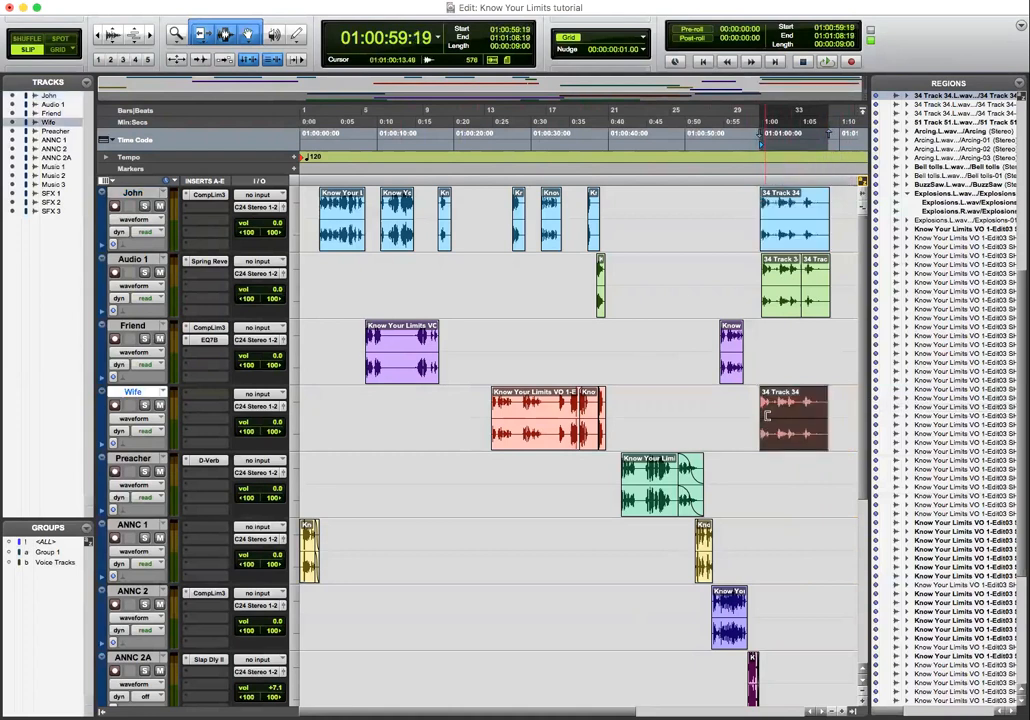
pyautogui.press('Delete')
# Step: Delete the two 34 Track 34 clips at the end of Audio 1 and the 34 Track 34 clip on the first track
pyautogui.click(787, 302)
pyautogui.press('Delete')
pyautogui.click(815, 300)
pyautogui.press('Delete')
pyautogui.click(792, 248)
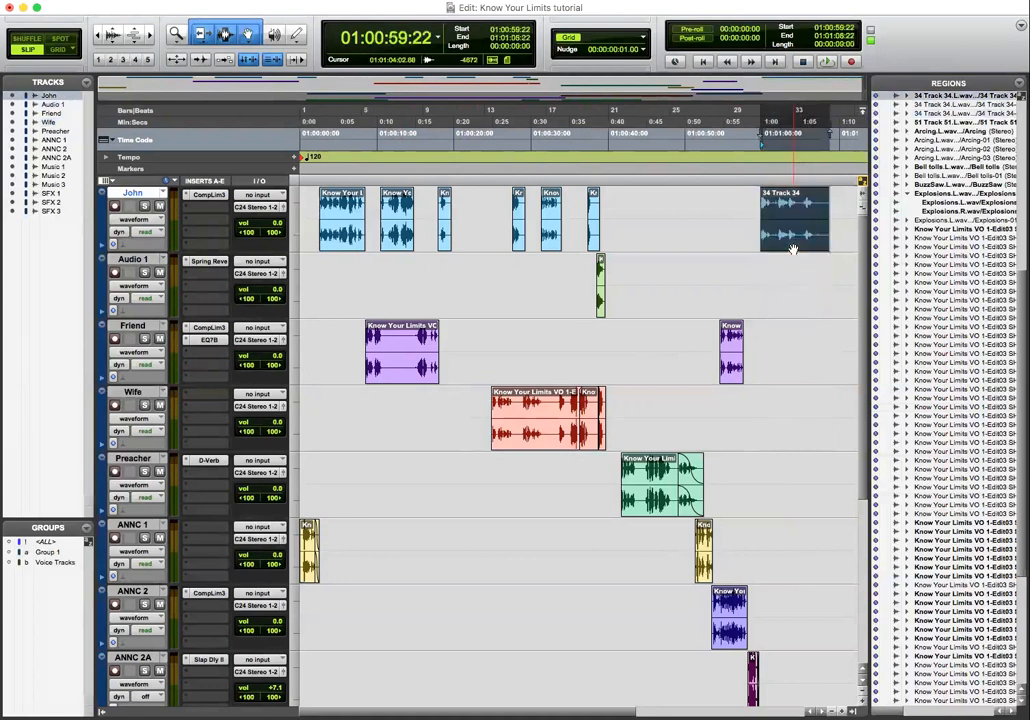
pyautogui.press('Delete')
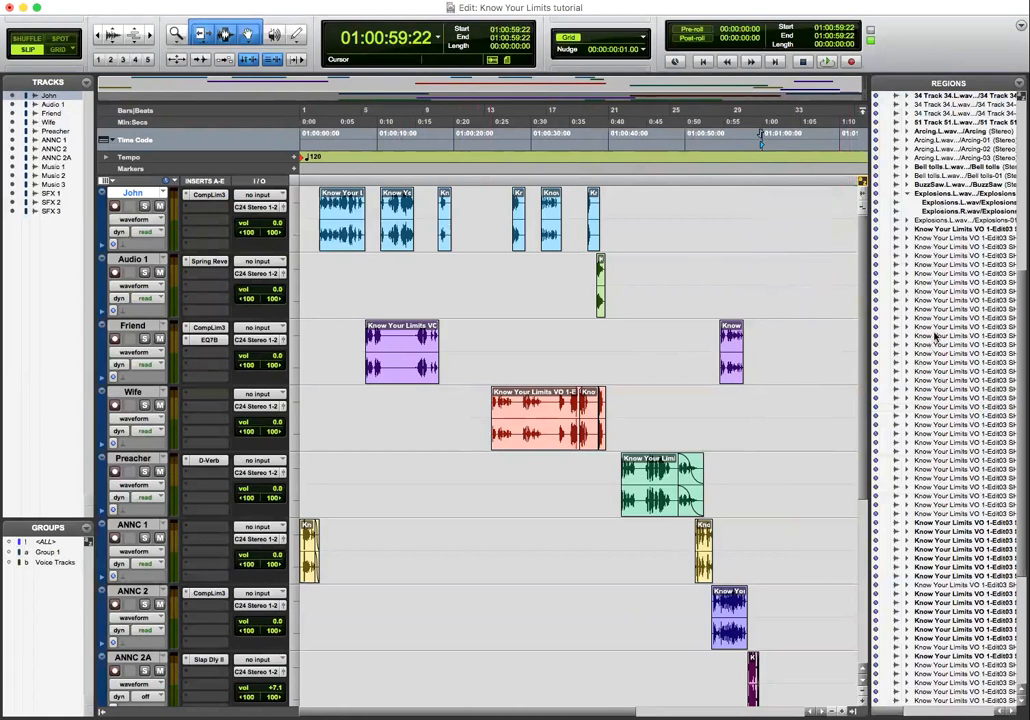
# Step: Audition several Know Your Limits VO 1-Edit03 regions from the region list
pyautogui.click(935, 256)
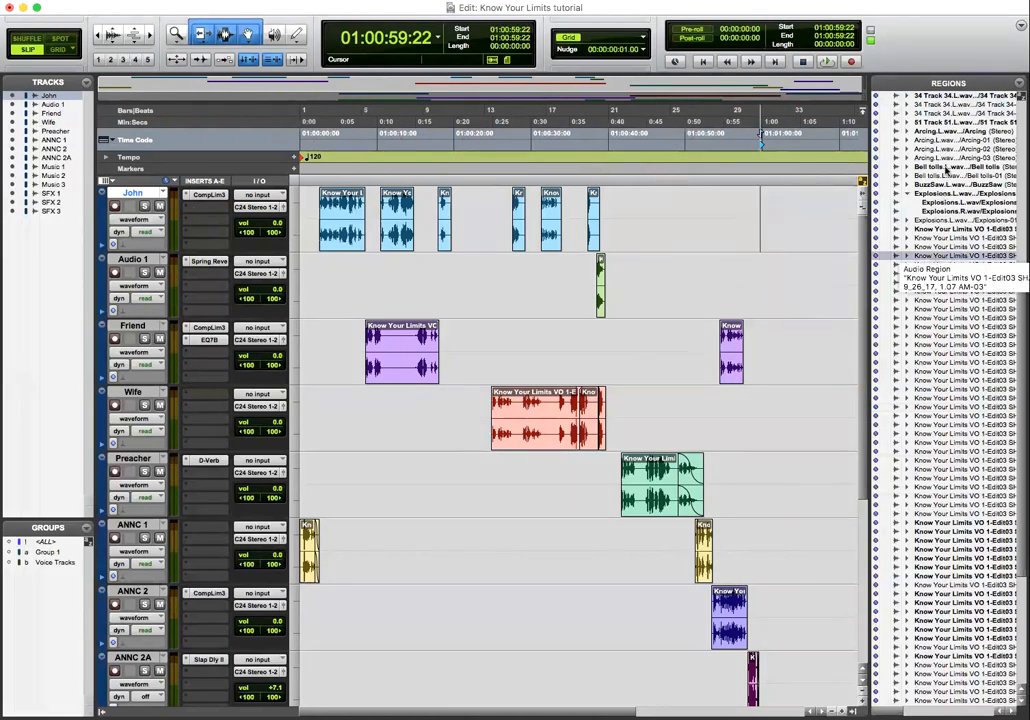
pyautogui.keyDown('alt'); pyautogui.click(940, 256); pyautogui.keyUp('alt')
pyautogui.keyDown('alt'); pyautogui.click(938, 353); pyautogui.keyUp('alt')
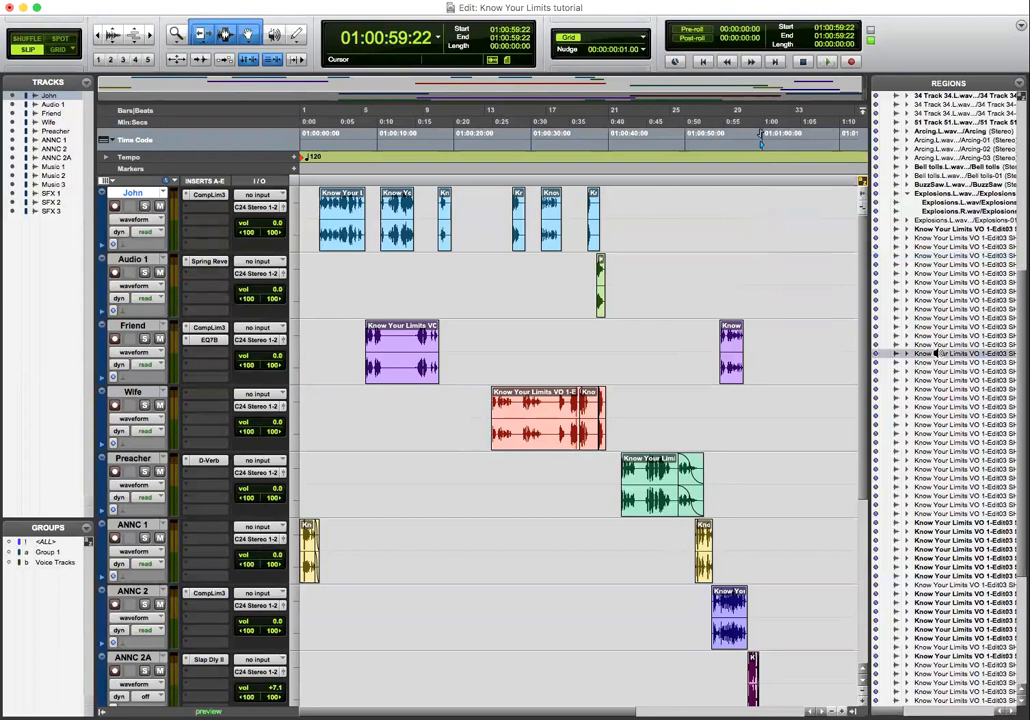
pyautogui.keyDown('alt'); pyautogui.click(937, 522); pyautogui.keyUp('alt')
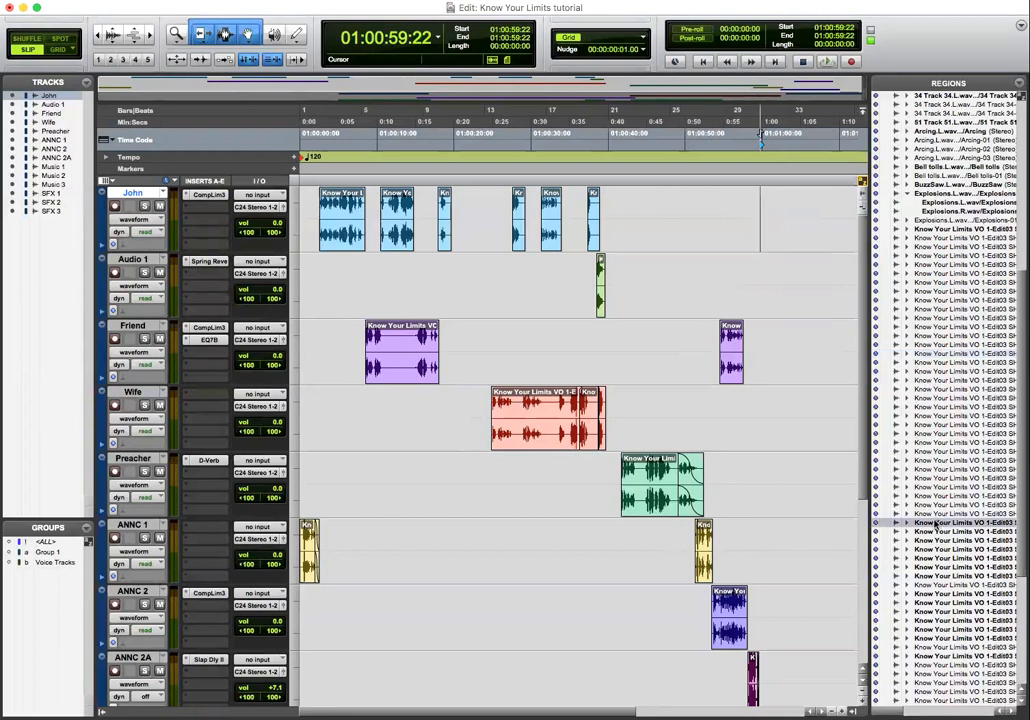
# Step: Place the last auditioned Know Your Limits VO 1-Edit03 region on the first track, starting at 01:00:56:26
pyautogui.click(930, 524)
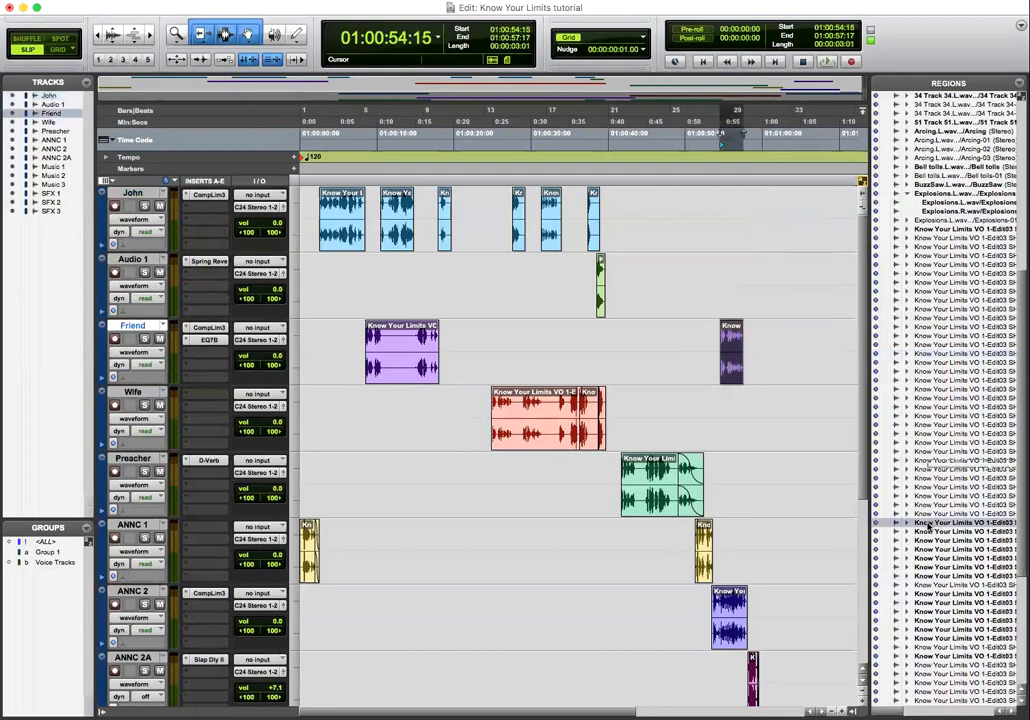
pyautogui.moveTo(930, 524); pyautogui.dragTo(743, 204)
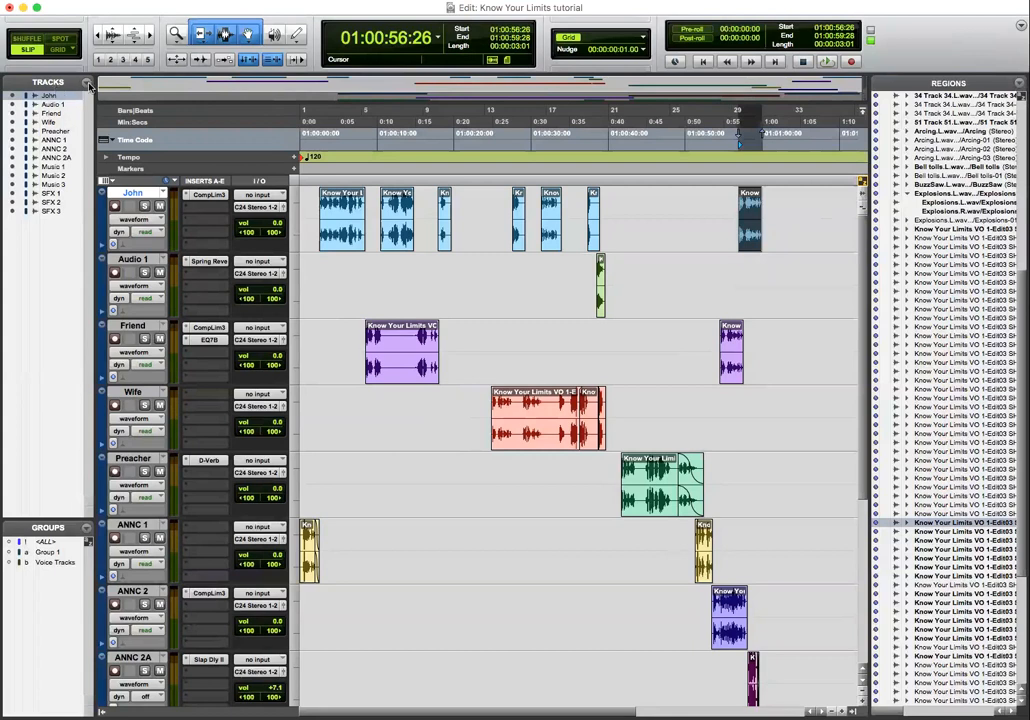
pyautogui.click(88, 84)
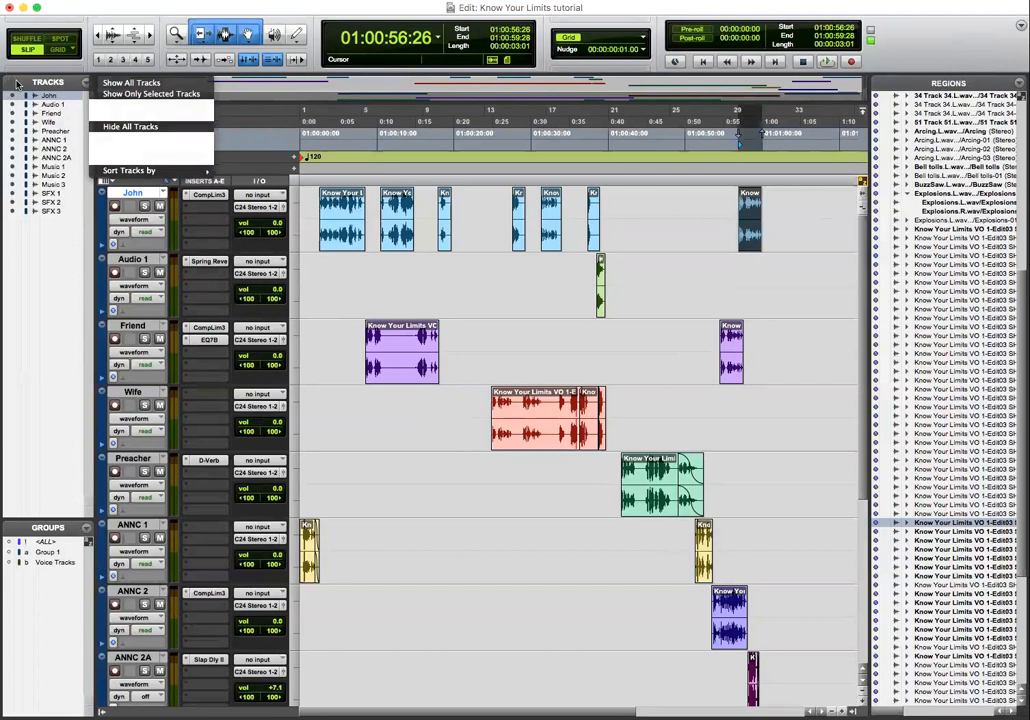
pyautogui.click(17, 84)
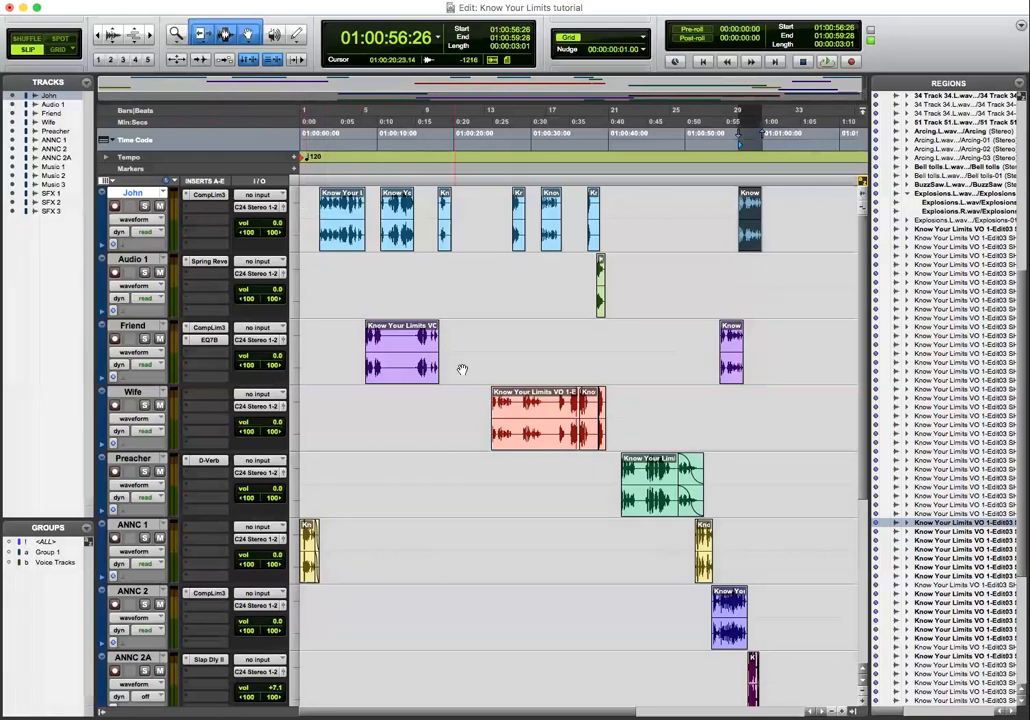
pyautogui.moveTo(863, 311)
pyautogui.mouseDown()
pyautogui.moveTo(863, 650)
pyautogui.moveTo(878, 235)
pyautogui.moveTo(839, 673)
pyautogui.moveTo(855, 279)
pyautogui.moveTo(864, 660)
pyautogui.moveTo(876, 510)
pyautogui.moveTo(859, 288)
pyautogui.mouseUp()
# Step: Hide the eight voice tracks, from the first track through ANNC 2A, leaving only the Music and SFX tracks shown
pyautogui.click(12, 96)
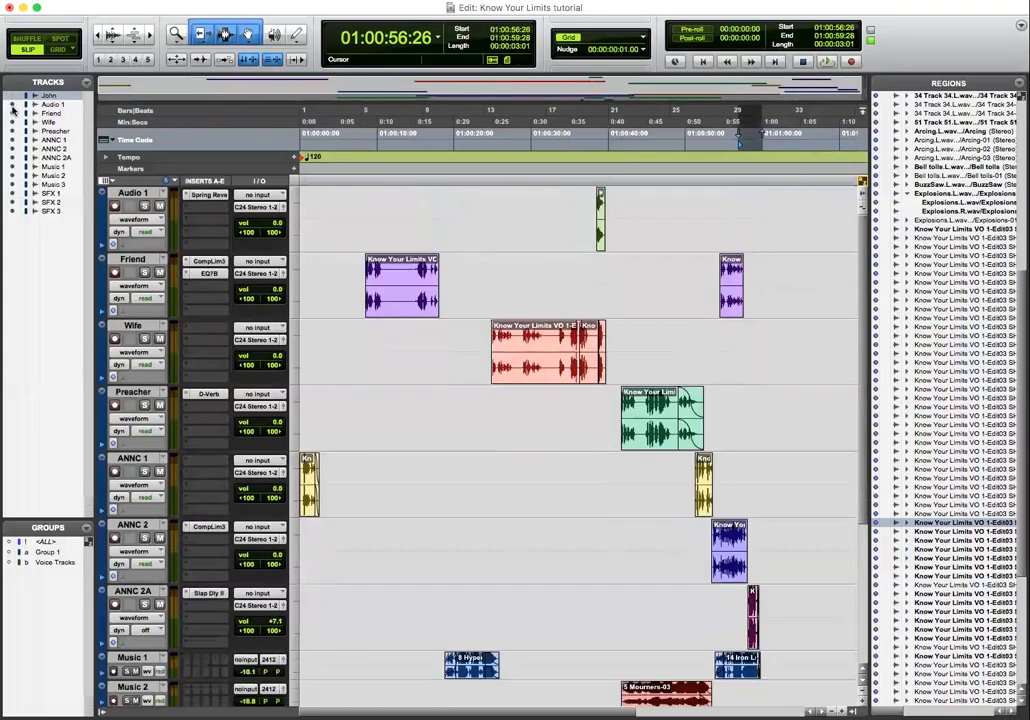
pyautogui.click(12, 105)
pyautogui.click(12, 113)
pyautogui.click(12, 122)
pyautogui.click(12, 131)
pyautogui.click(12, 140)
pyautogui.click(12, 149)
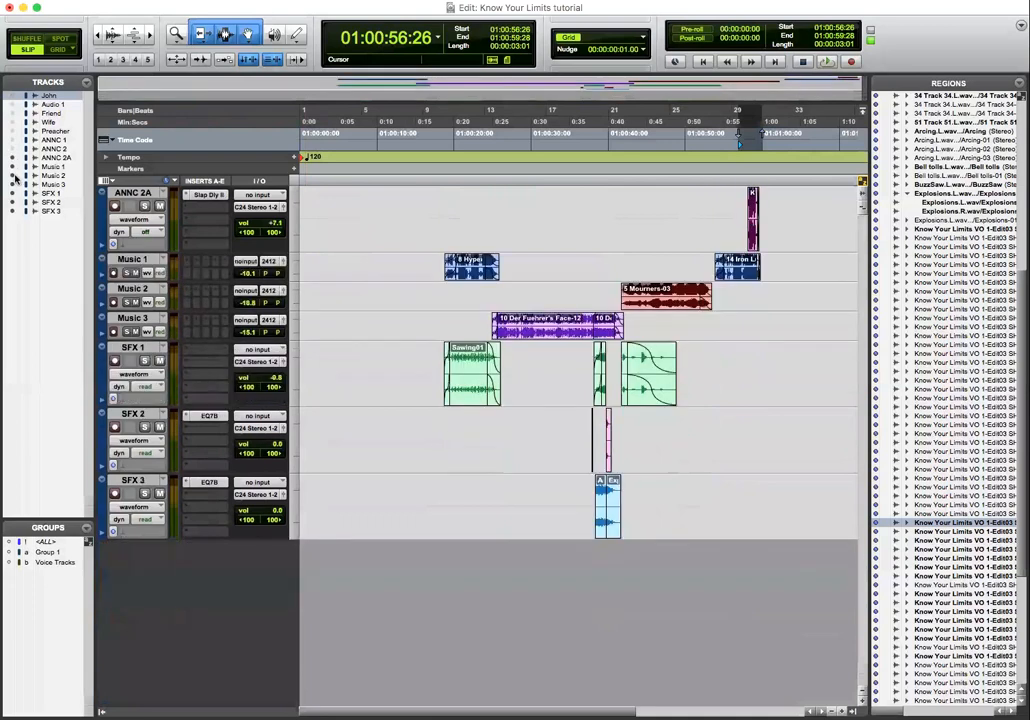
pyautogui.click(12, 158)
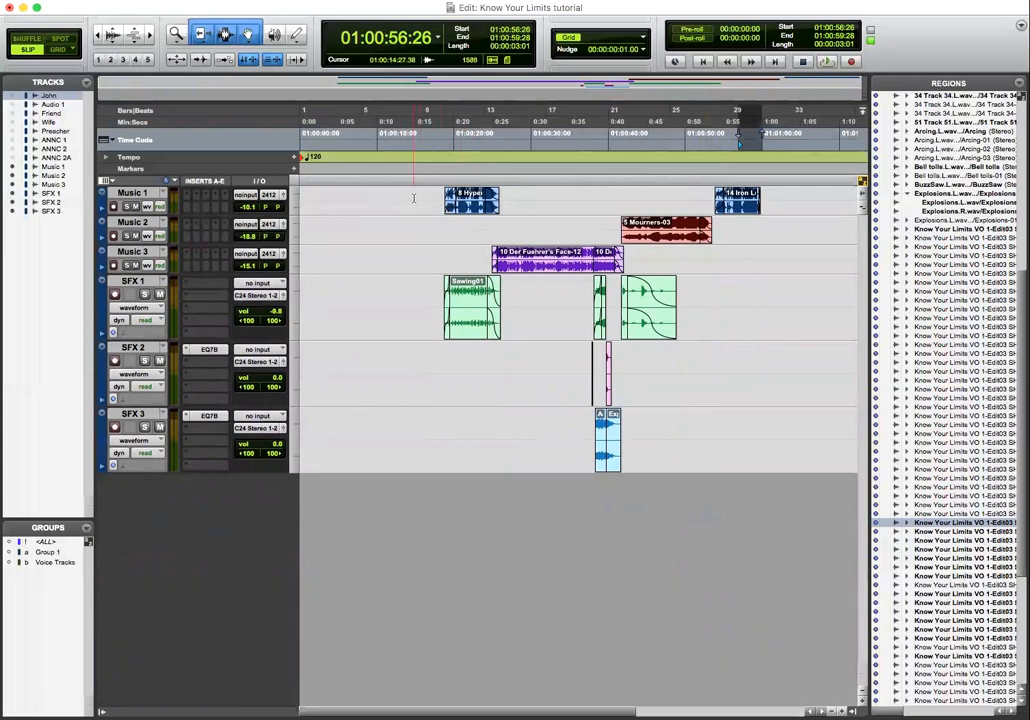
# Step: Show the eight hidden voice tracks again, from ANNC 2A up to the first track
pyautogui.click(422, 197)
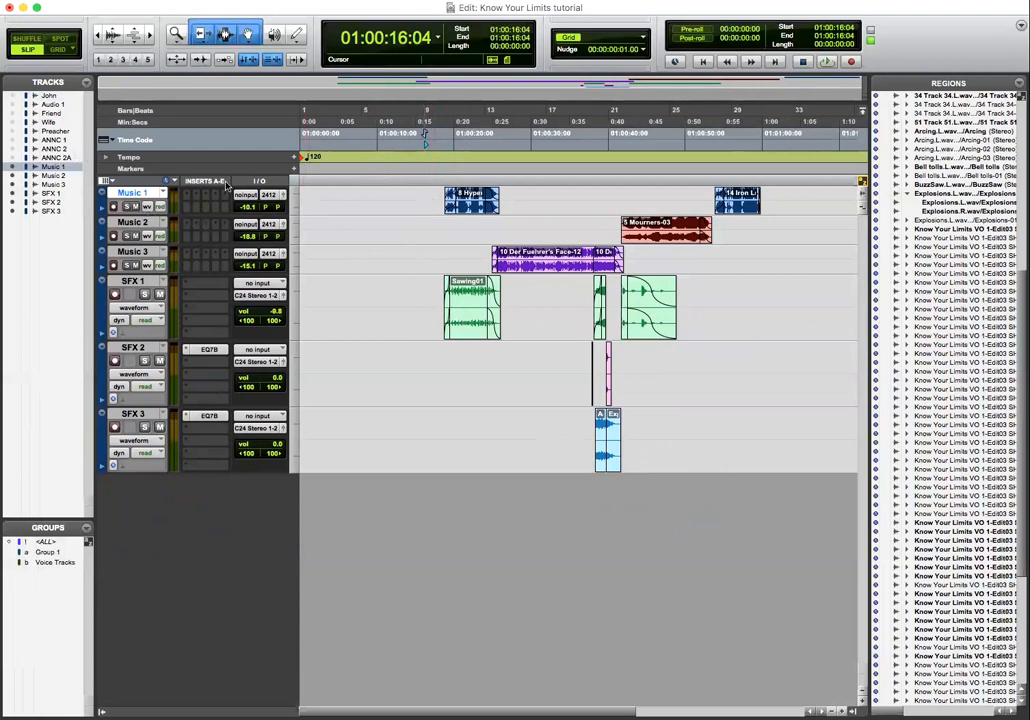
pyautogui.moveTo(12, 158); pyautogui.dragTo(14, 95)
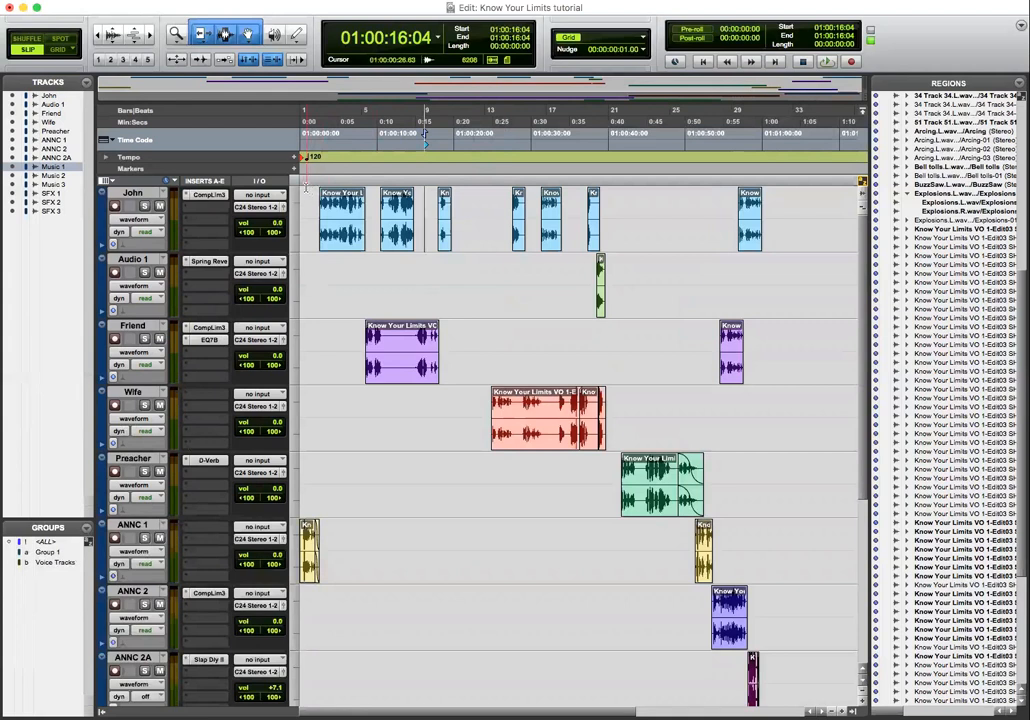
# Step: Group the eight voice tracks, from the first track through ANNC 2A, as an Edit and Mix group named VOX
pyautogui.click(136, 193)
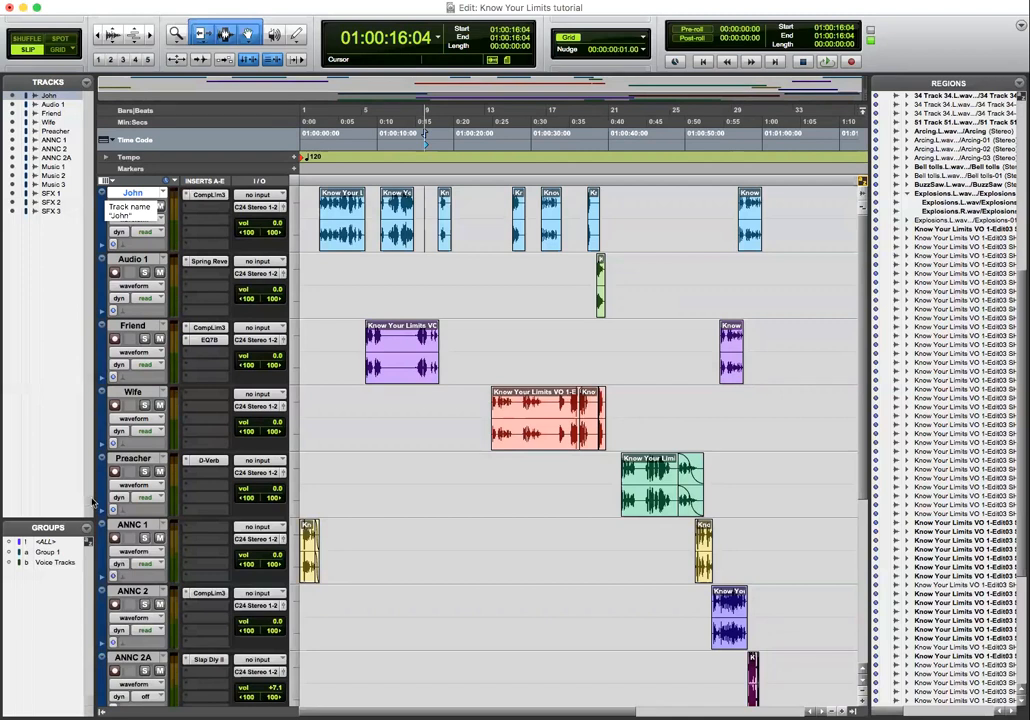
pyautogui.keyDown('shift'); pyautogui.click(134, 658); pyautogui.keyUp('shift')
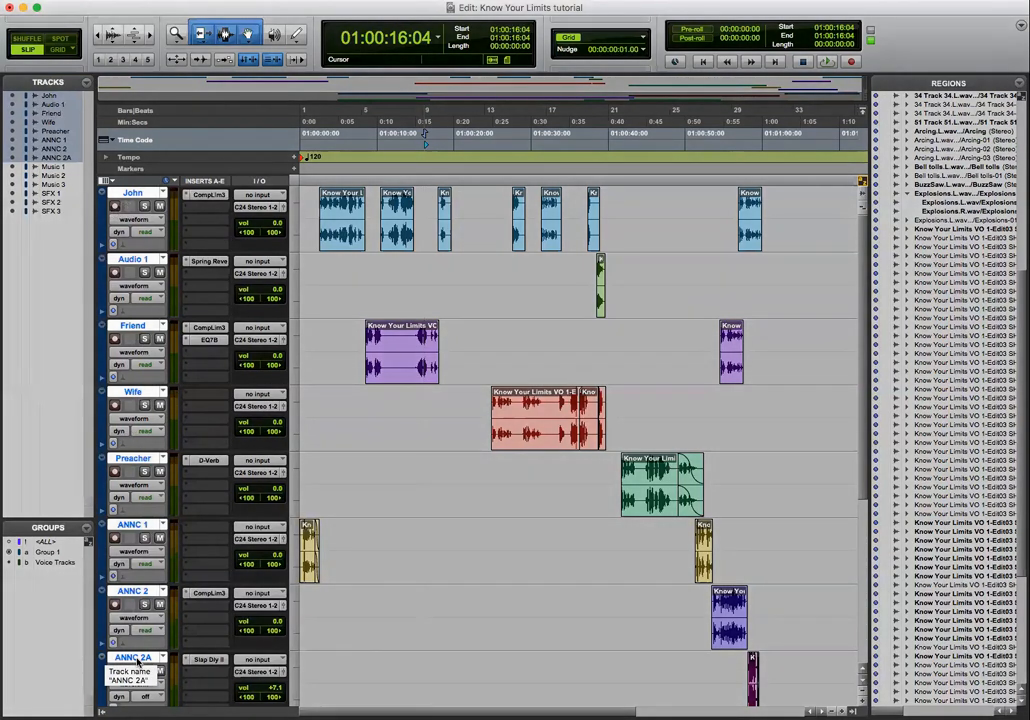
pyautogui.press('super+g')
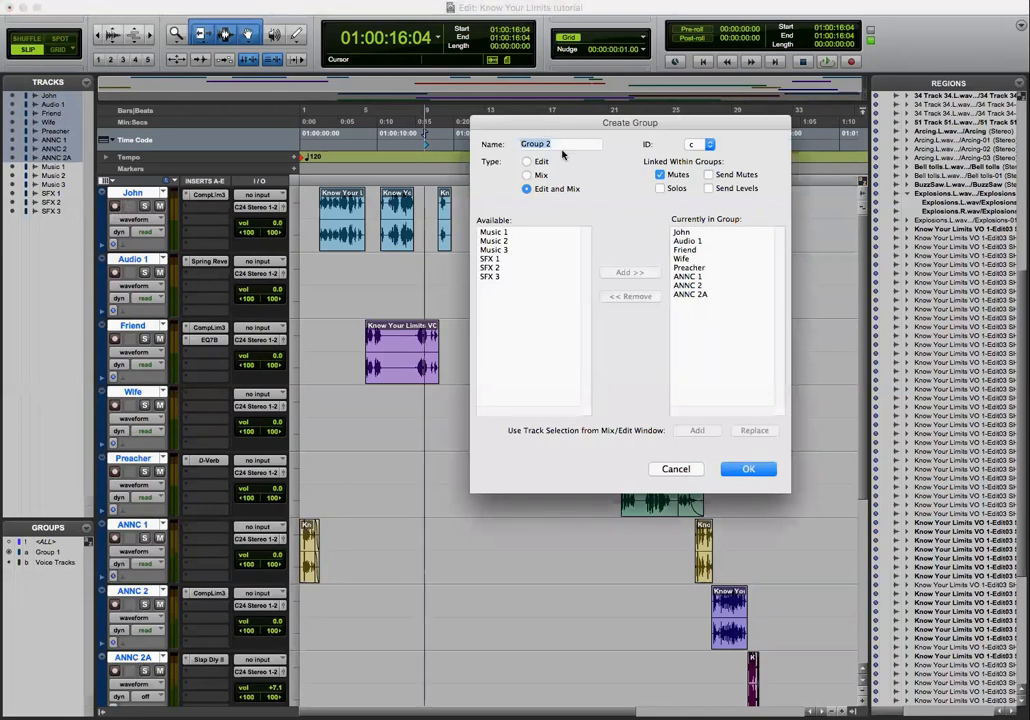
pyautogui.write('VO')
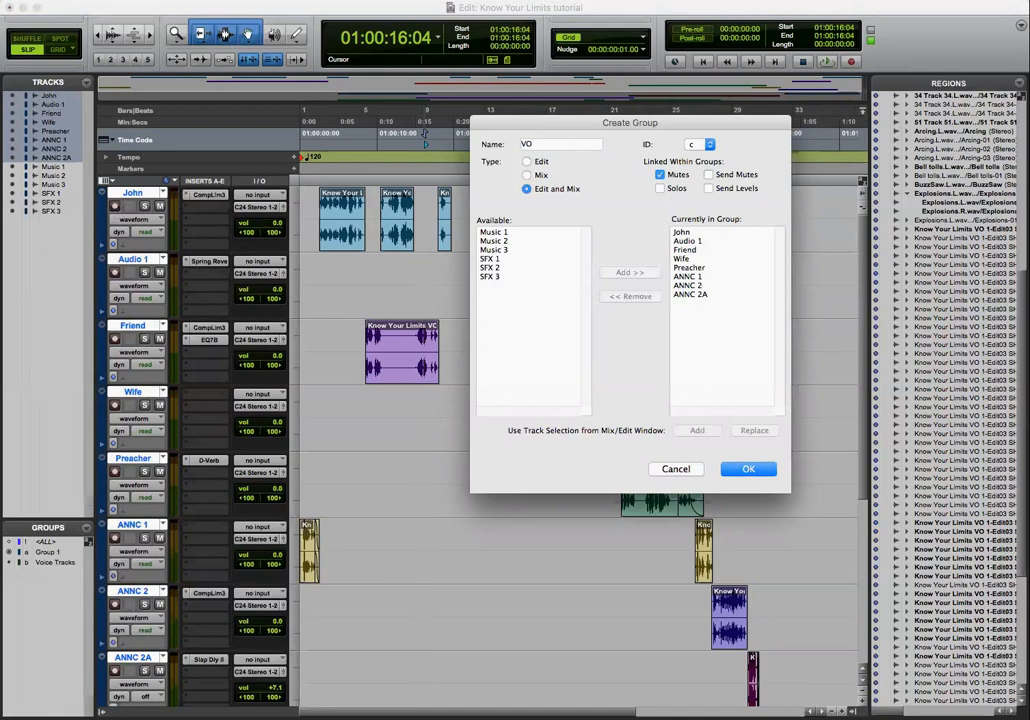
pyautogui.write('X')
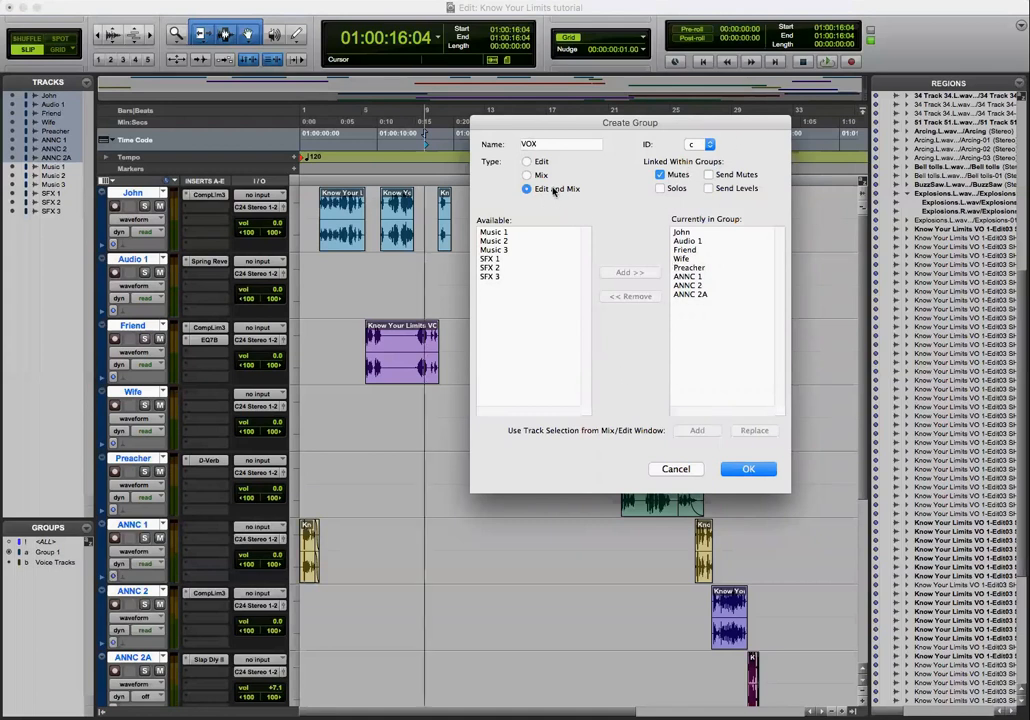
pyautogui.click(740, 471)
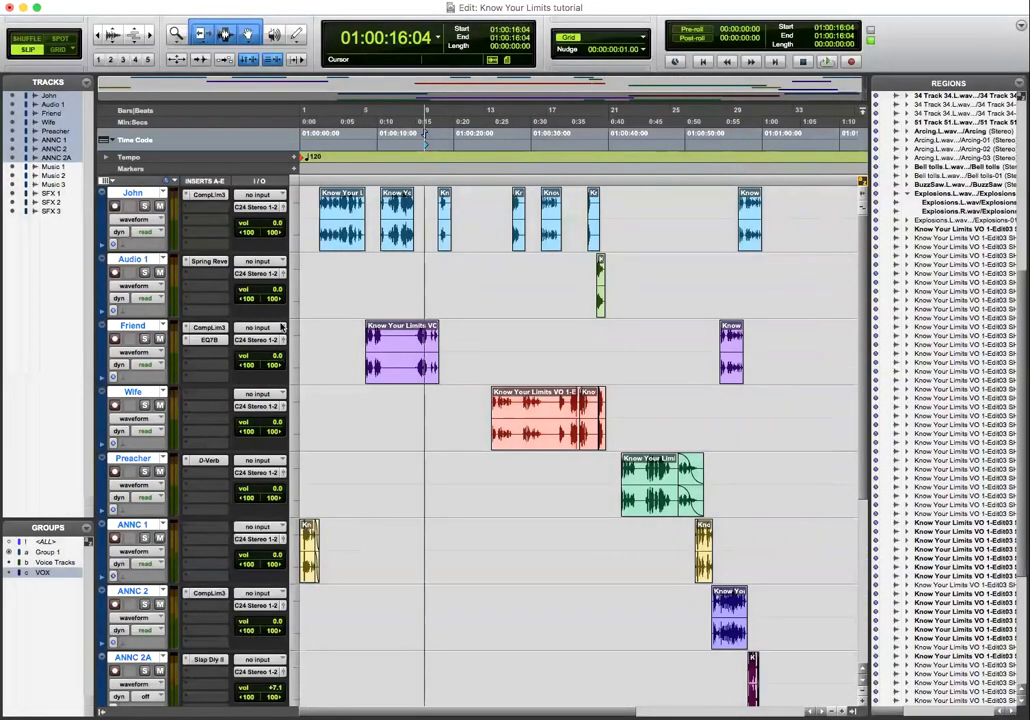
# Step: Extend an edit selection across the grouped voice tracks from 01:00:02:18 to 01:01:00:24, and clear it by placing the cursor at 01:01:01:15
pyautogui.doubleClick(337, 239)
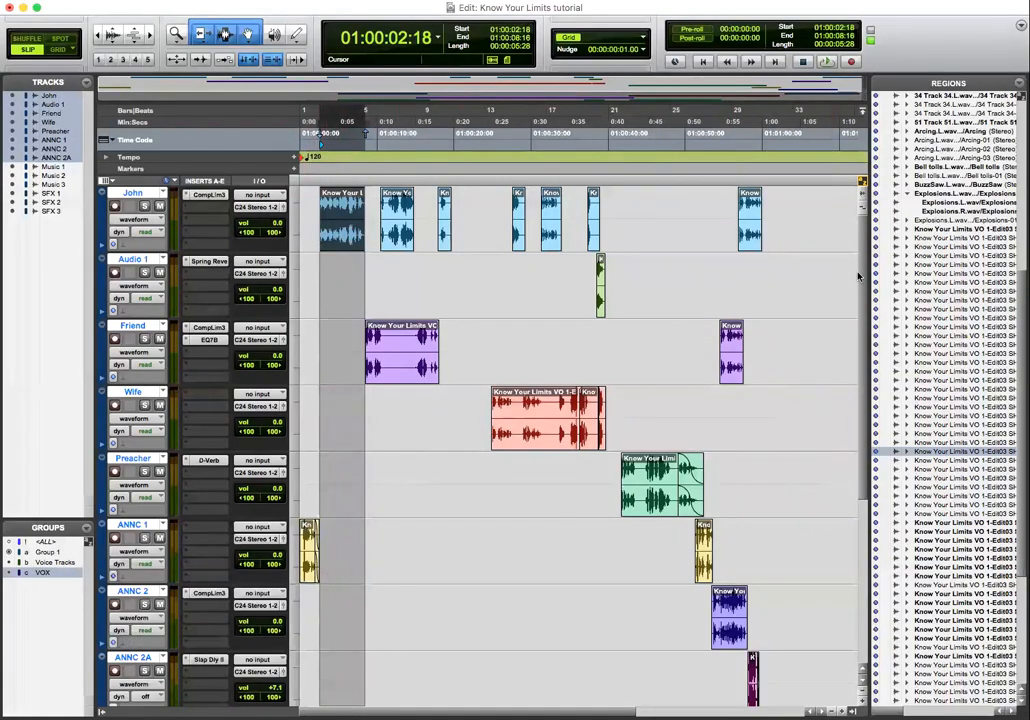
pyautogui.scroll(-3, 810, 255)
pyautogui.scroll(3, 780, 240)
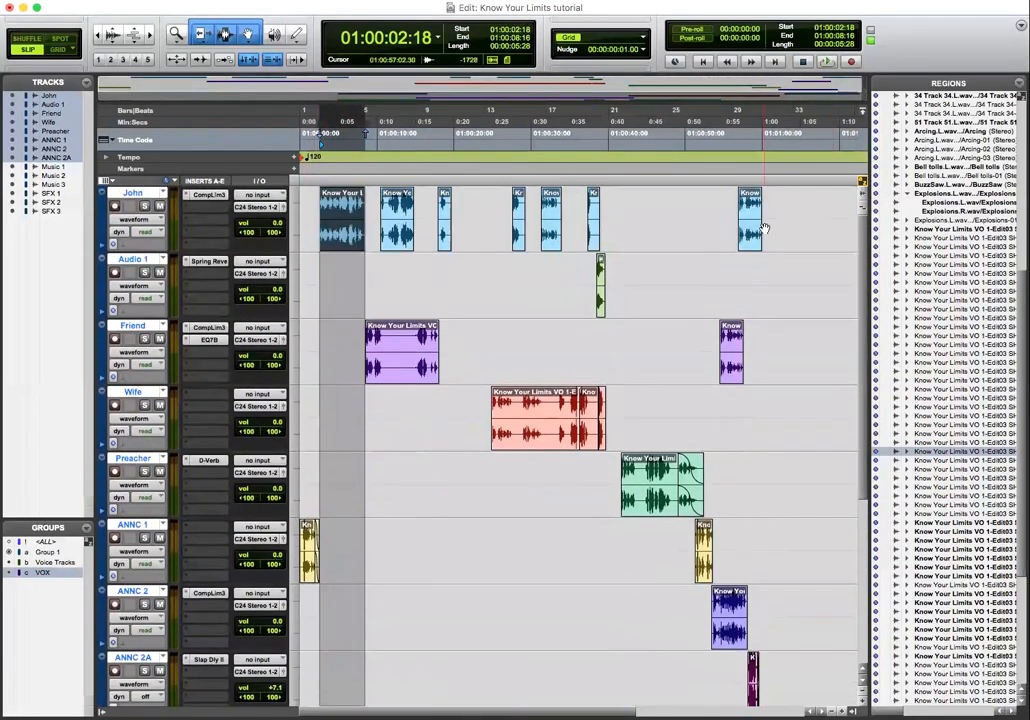
pyautogui.keyDown('shift'); pyautogui.click(454, 193); pyautogui.keyUp('shift')
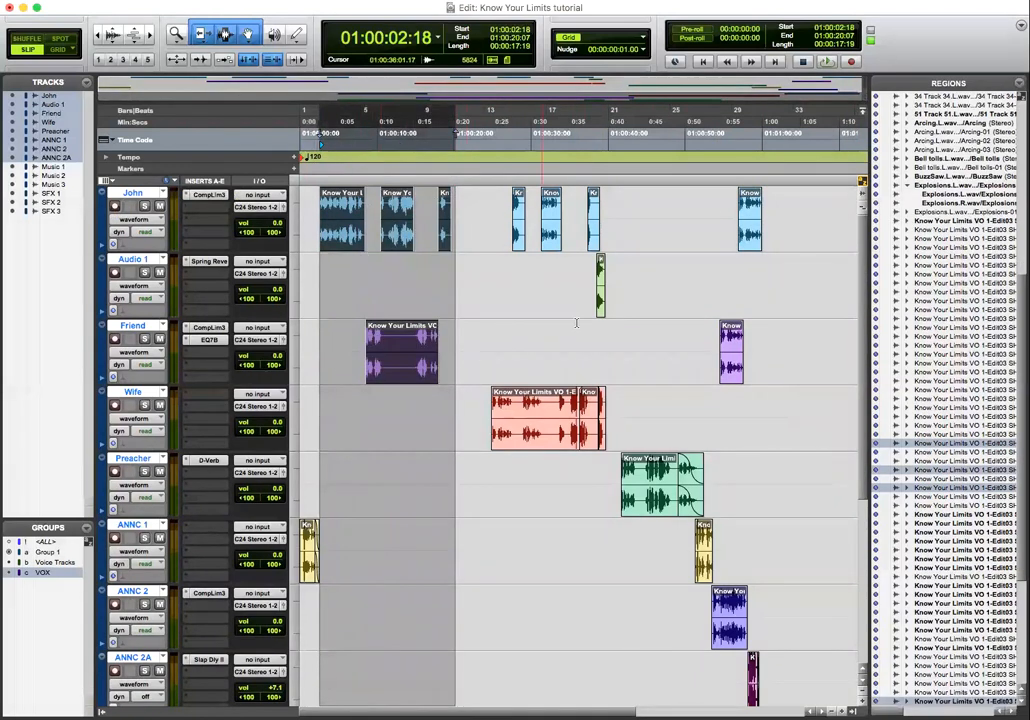
pyautogui.keyDown('shift'); pyautogui.click(768, 200); pyautogui.keyUp('shift')
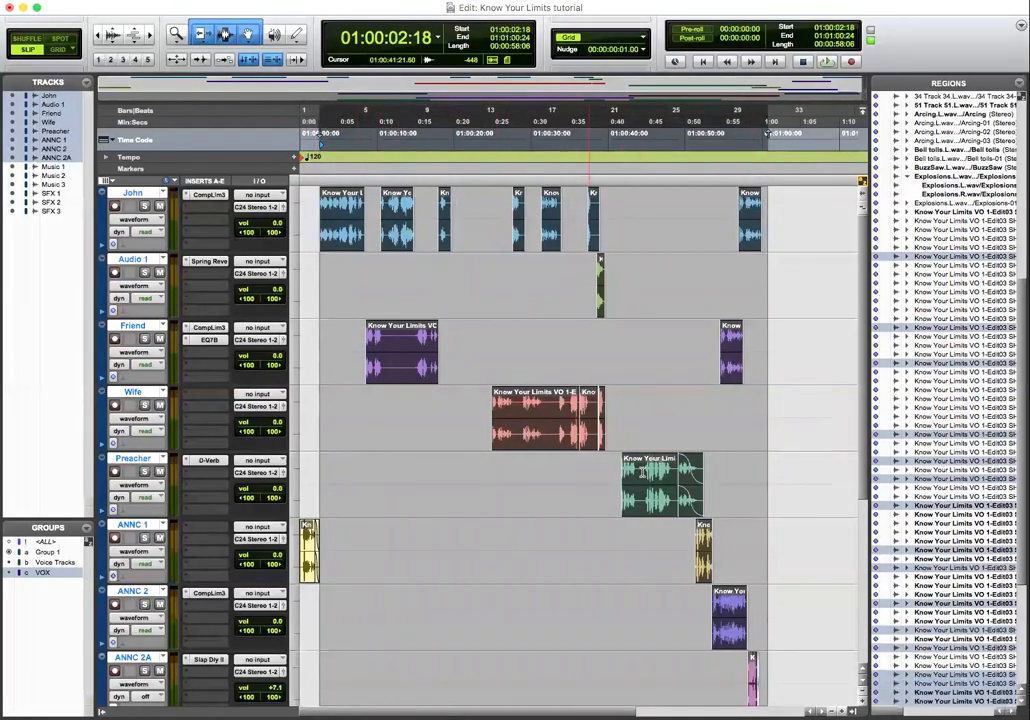
pyautogui.click(773, 195)
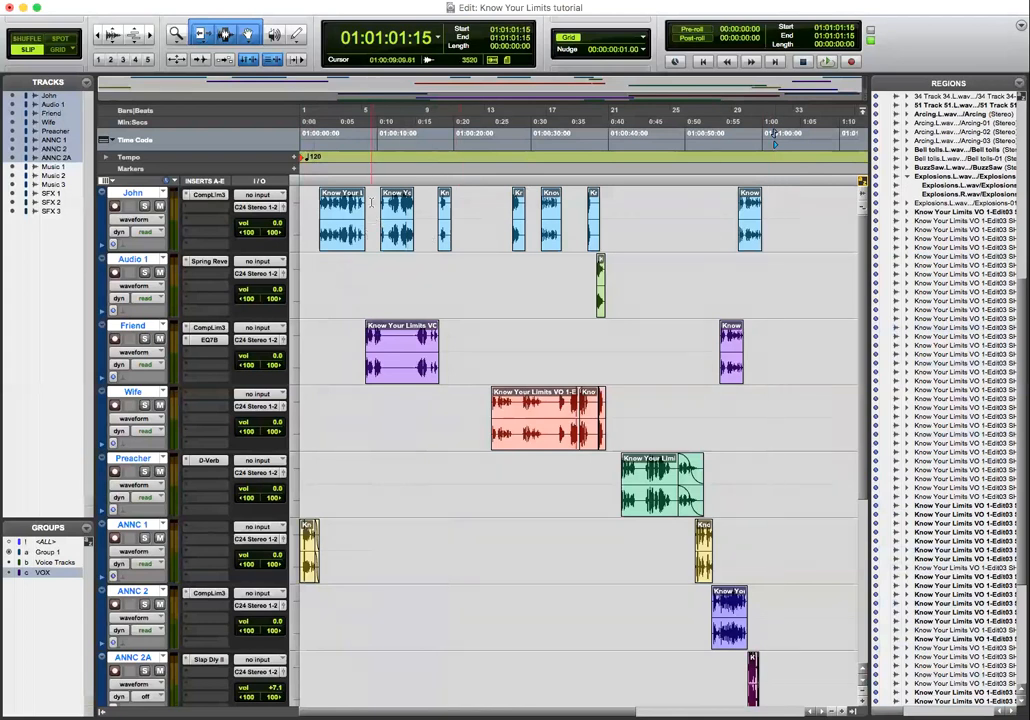
# Step: Mute all the voice tracks in the VOX group together and unmute them
pyautogui.keyDown('alt'); pyautogui.click(159, 207); pyautogui.keyUp('alt')
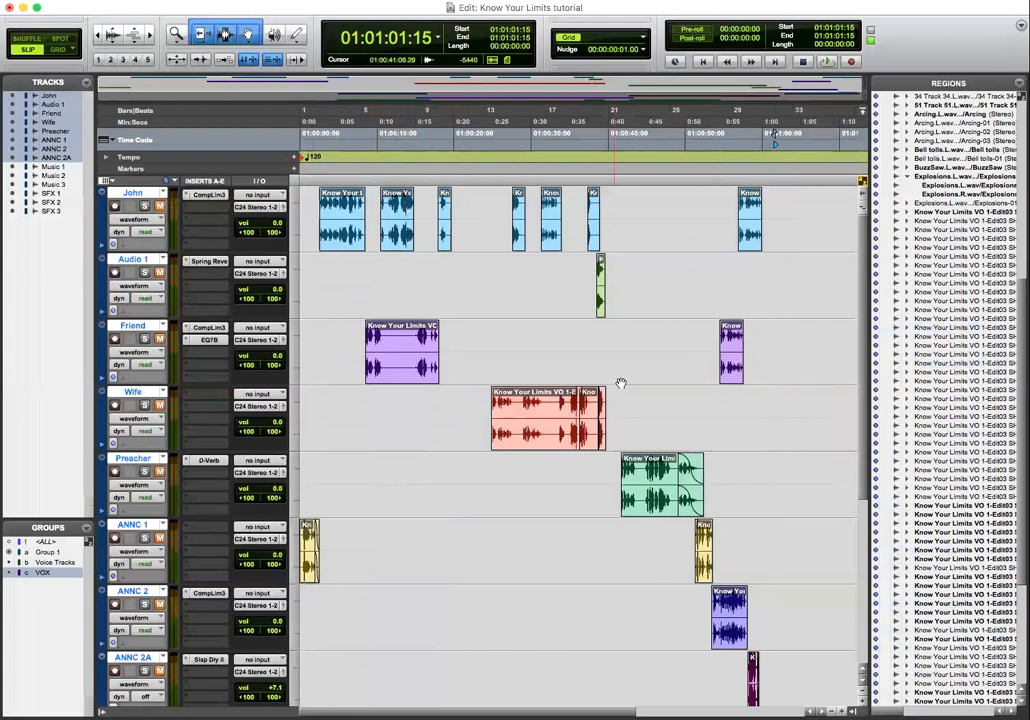
pyautogui.keyDown('alt'); pyautogui.click(159, 207); pyautogui.keyUp('alt')
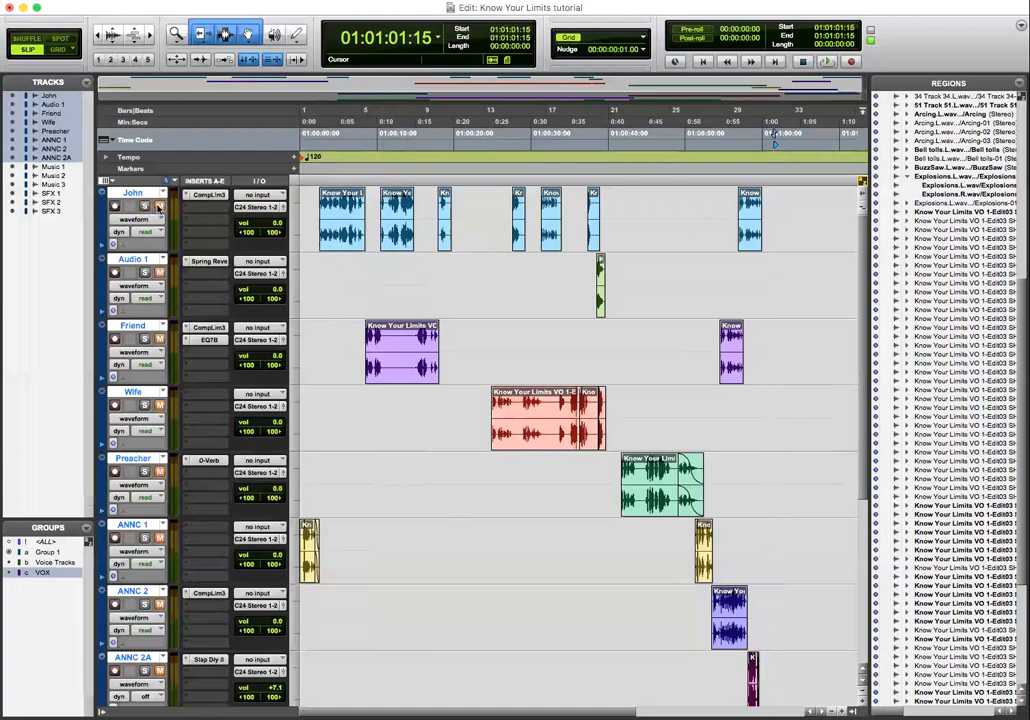
pyautogui.click(145, 207)
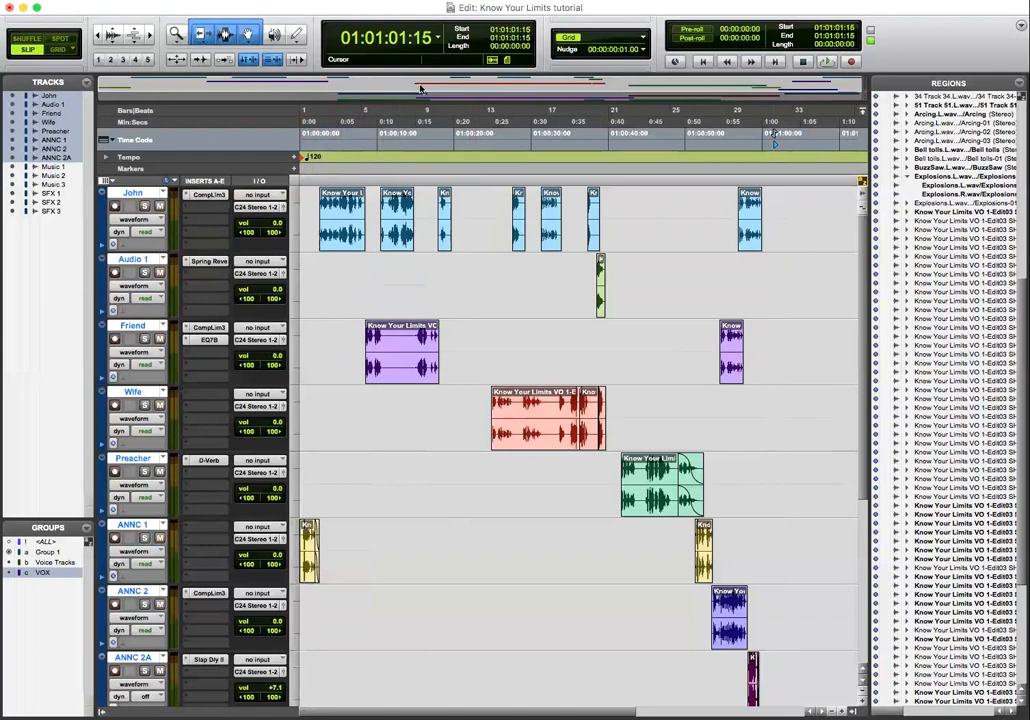
# Step: Switch the main counter to Bars|Beats and return it to Time Code
pyautogui.click(438, 37)
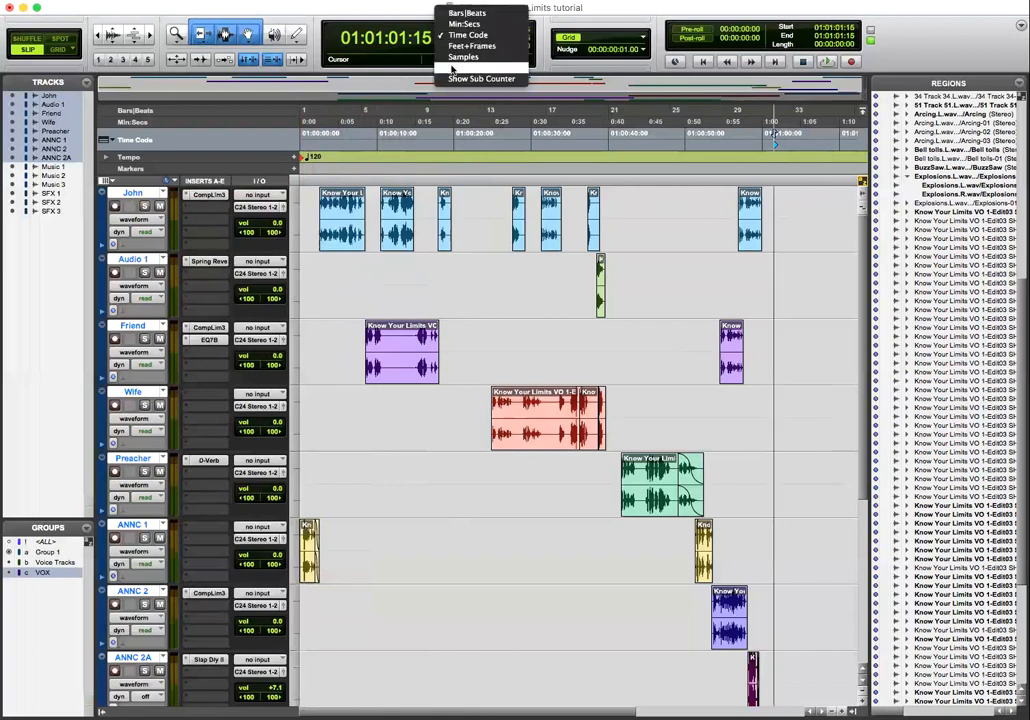
pyautogui.click(456, 40)
pyautogui.click(447, 14)
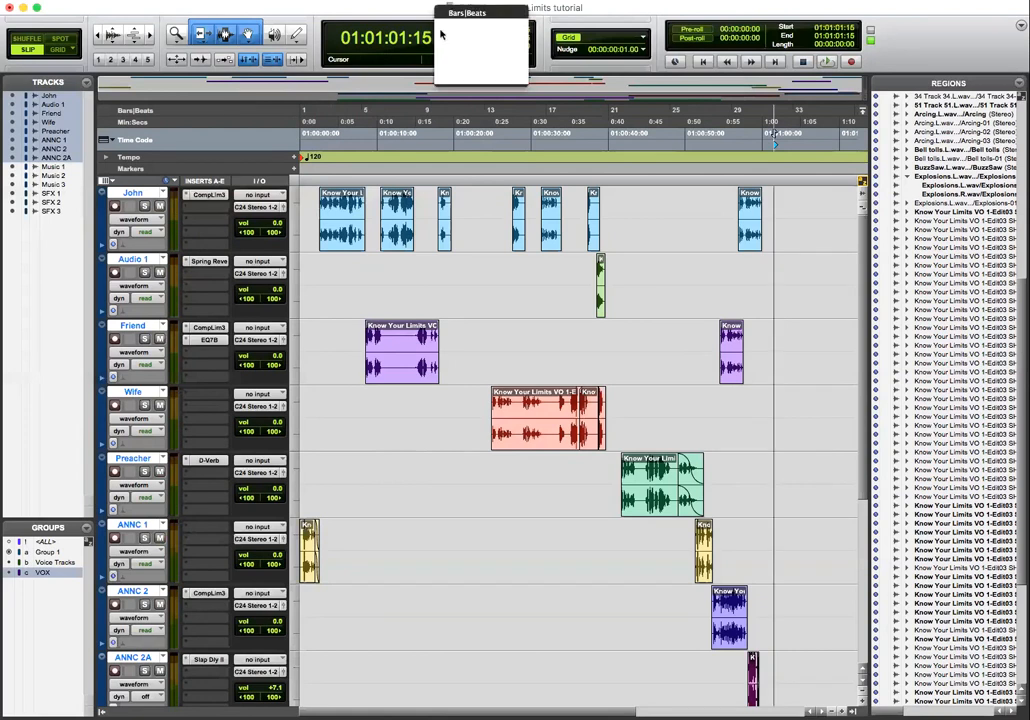
pyautogui.click(447, 14)
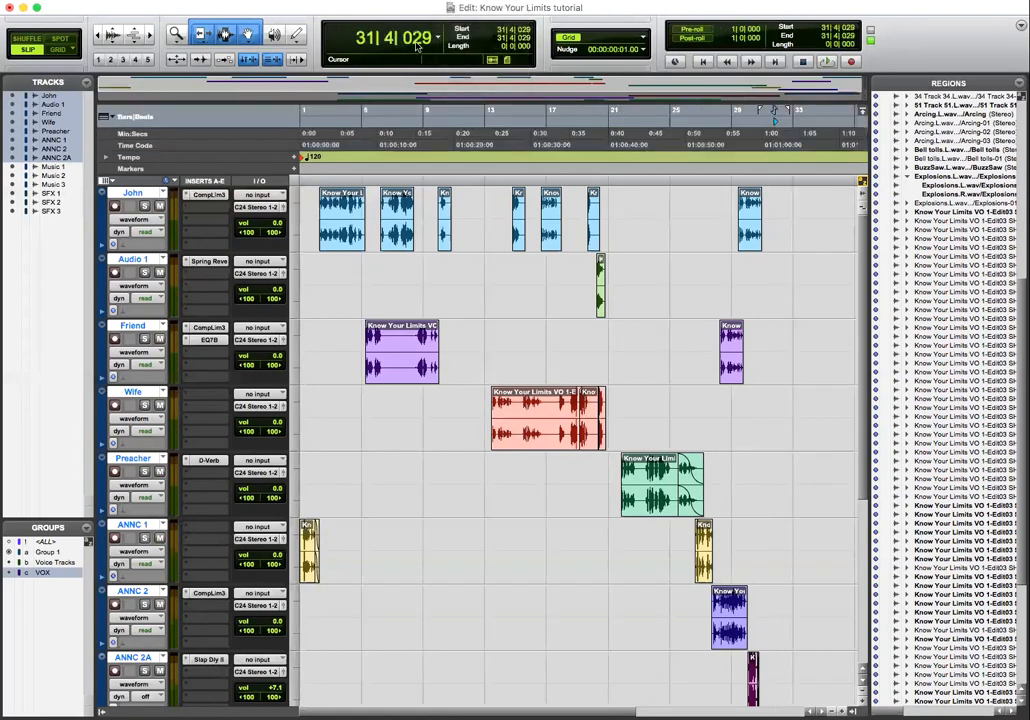
pyautogui.click(438, 40)
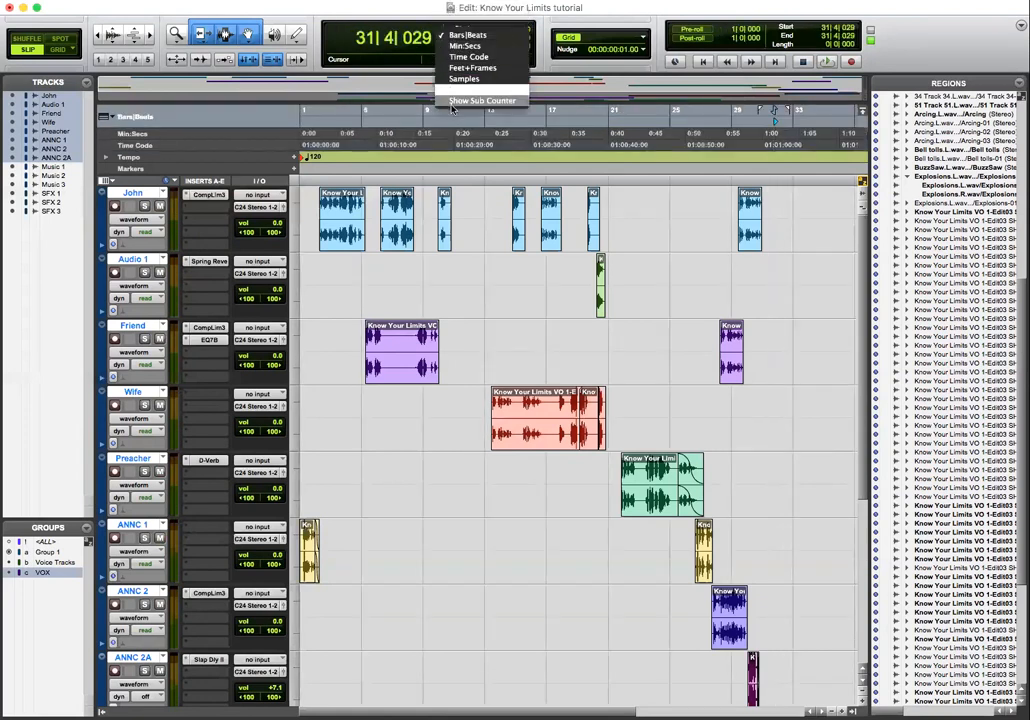
pyautogui.click(452, 58)
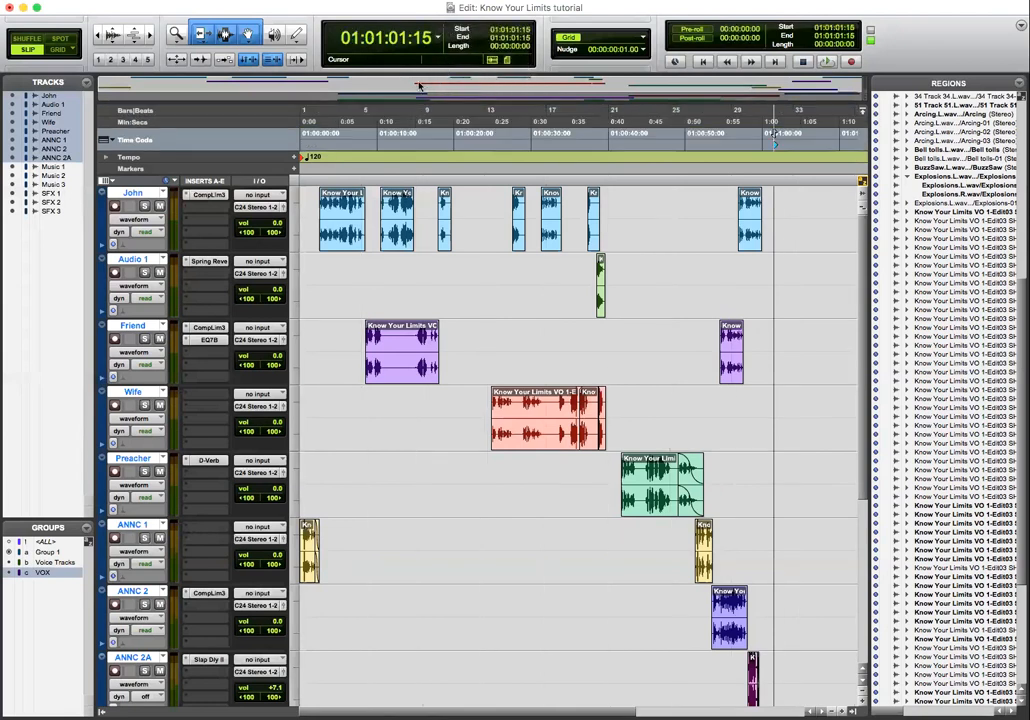
# Step: Set the nudge value to 1 frame in the Time Code scale
pyautogui.click(644, 50)
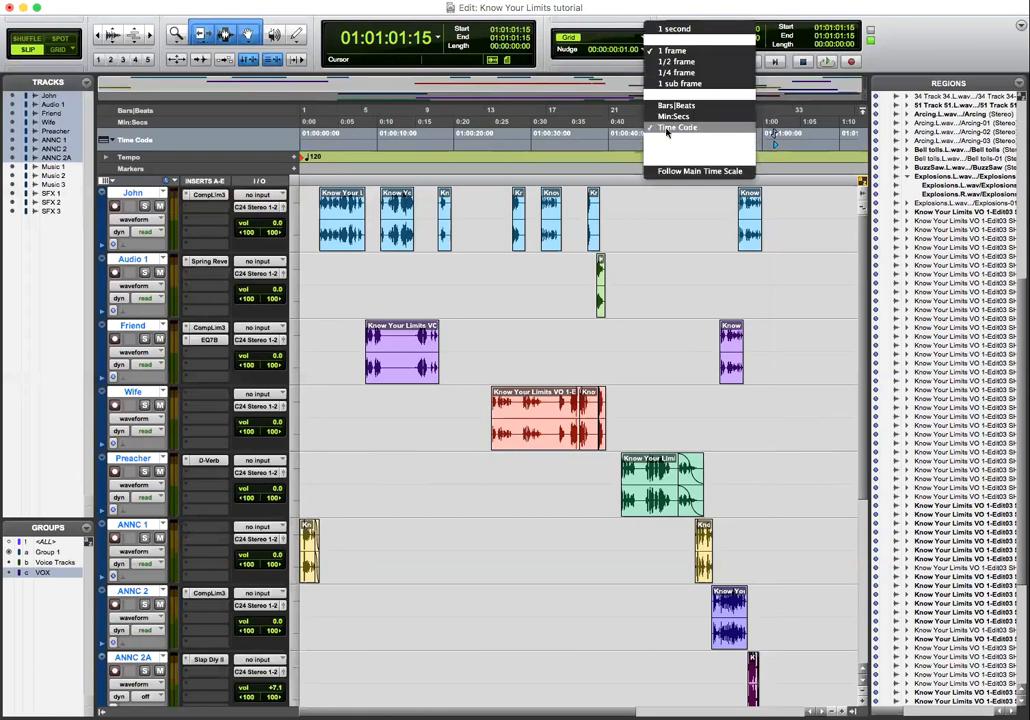
pyautogui.click(667, 132)
pyautogui.click(657, 40)
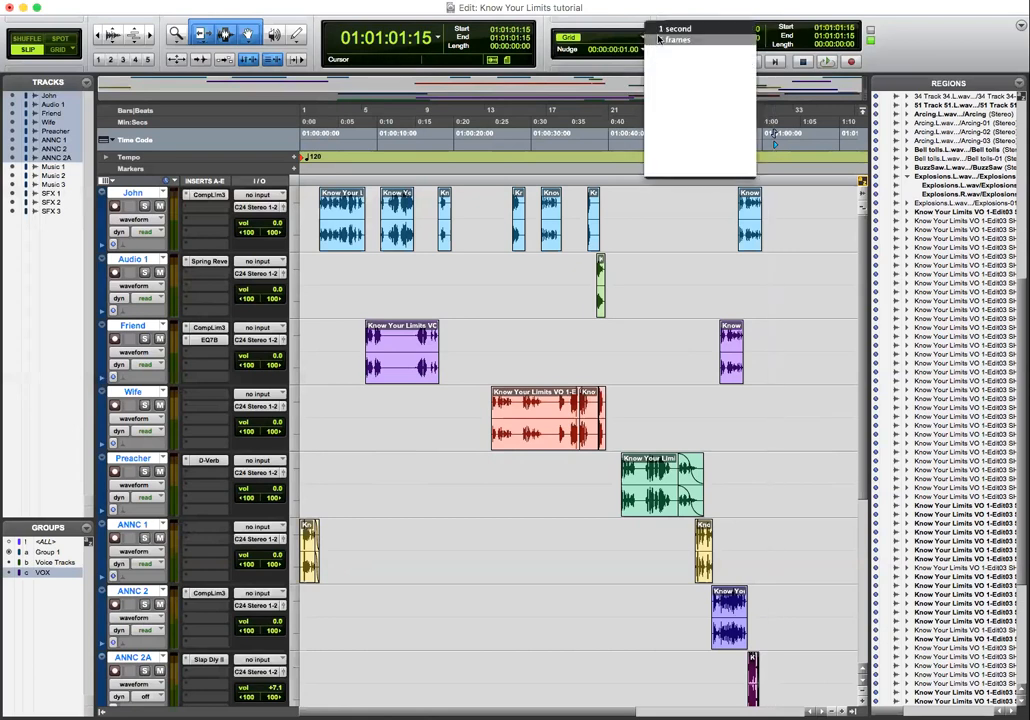
pyautogui.click(664, 53)
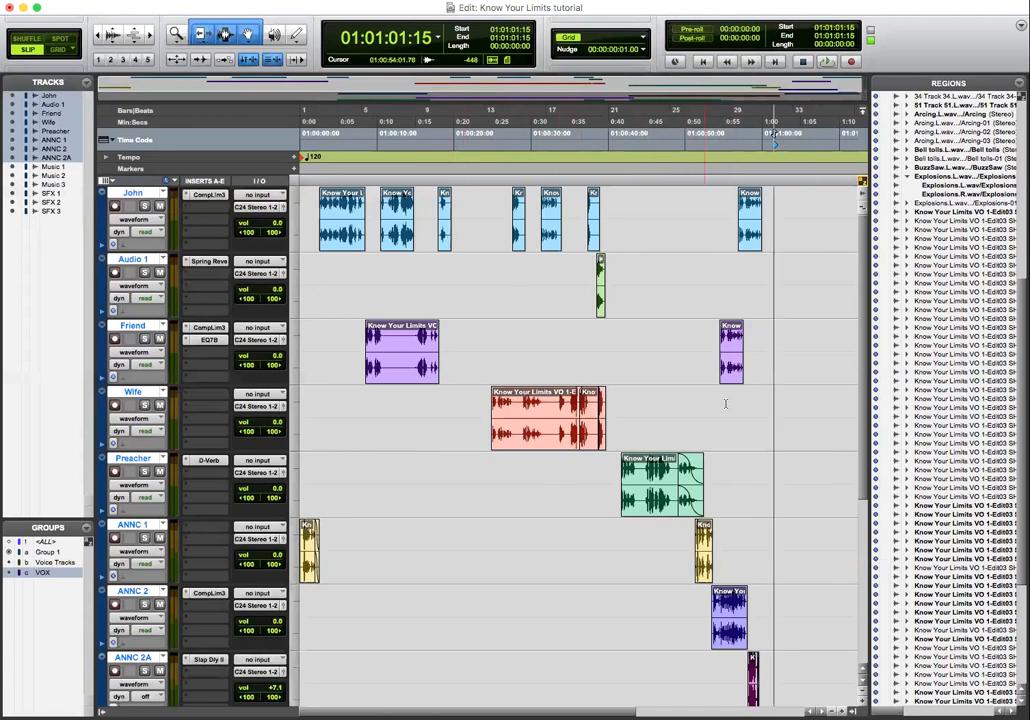
# Step: Select the last John region across the grouped tracks, clear it by placing the cursor at 01:00:48:06, and deactivate the VOX group
pyautogui.click(750, 238)
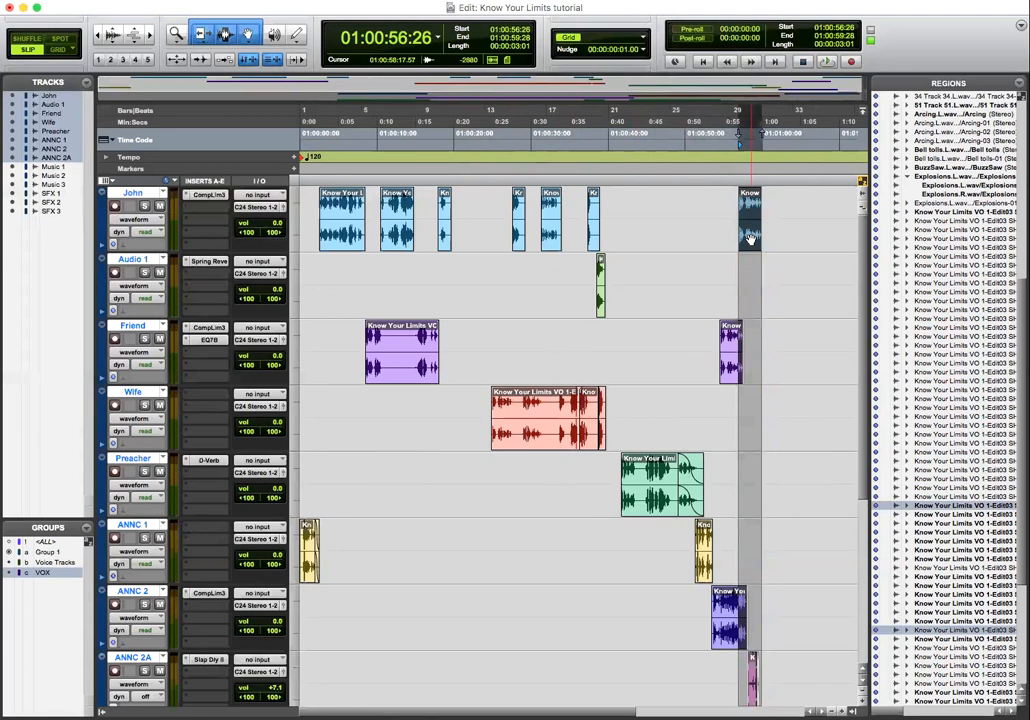
pyautogui.click(671, 218)
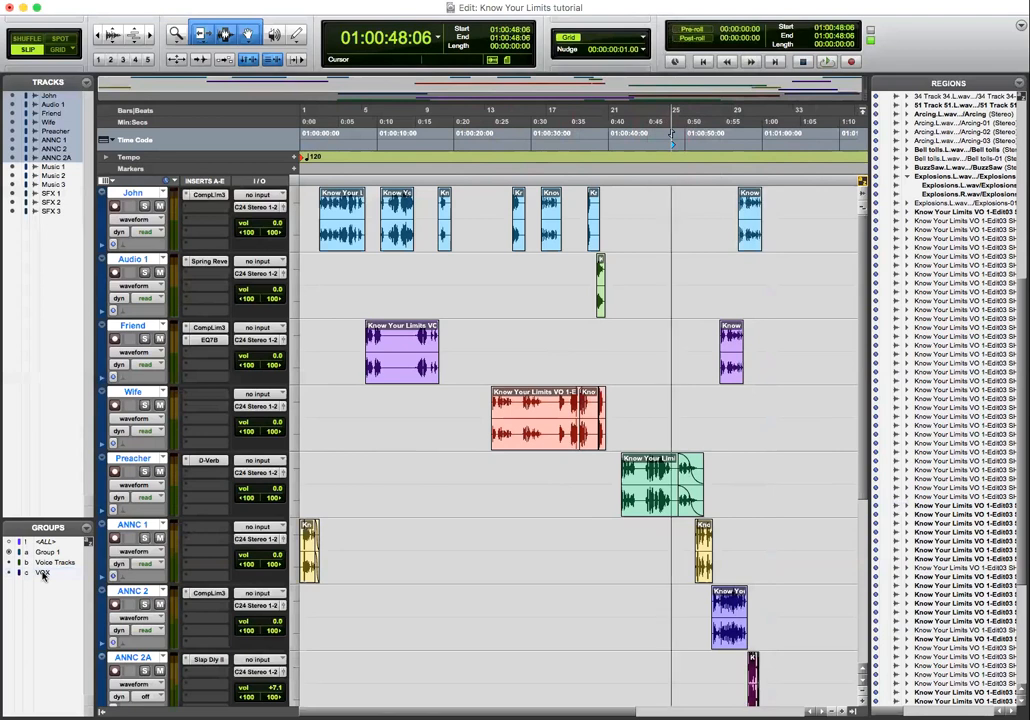
# Step: Select only the last region on the John track and nudge it earlier frame by frame, to about 01:00:56:07
pyautogui.click(751, 243)
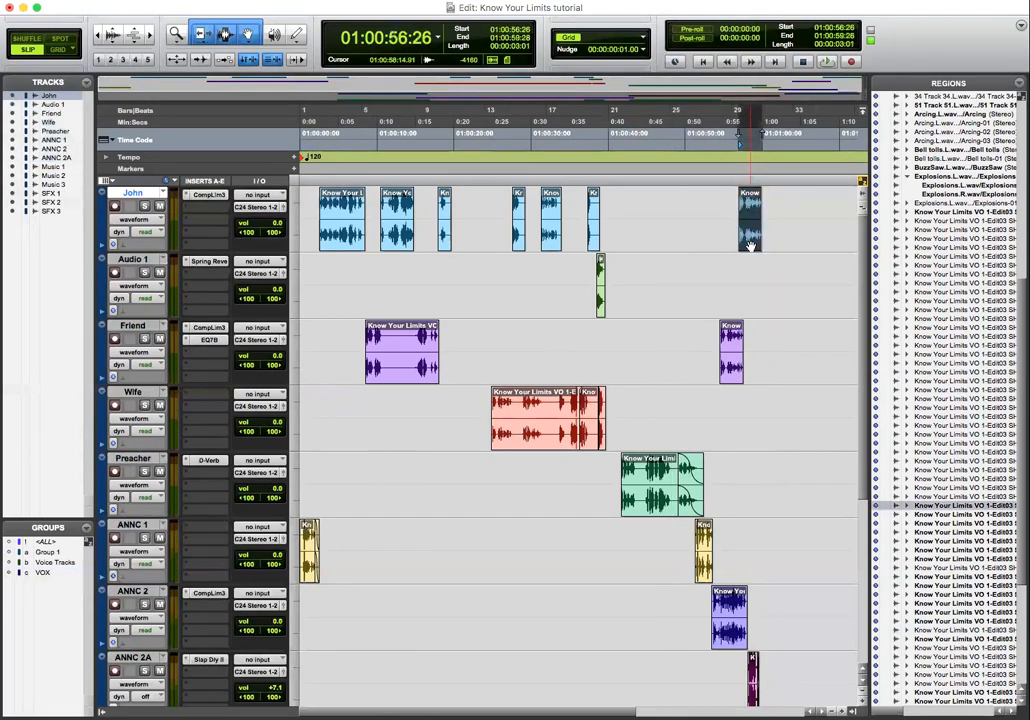
pyautogui.press('-')
pyautogui.press('-')
pyautogui.press('-')
pyautogui.press('-')
pyautogui.press('-')
pyautogui.press('-')
pyautogui.press('-')
pyautogui.press('-')
pyautogui.press('-')
pyautogui.press('-')
pyautogui.press('-')
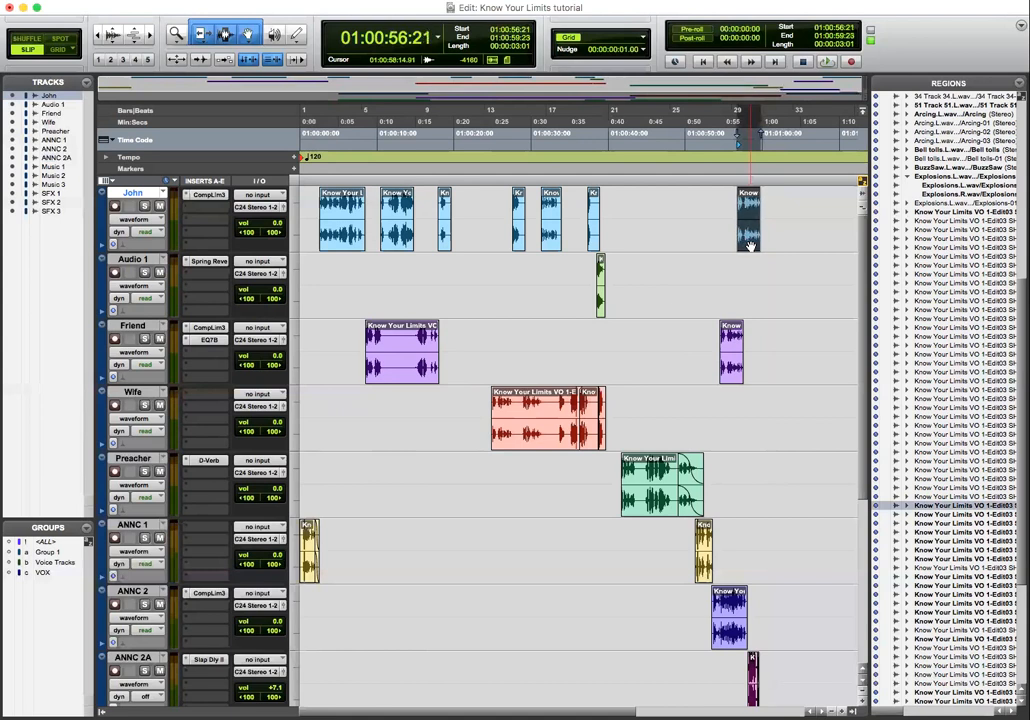
pyautogui.press('-')
pyautogui.press('-')
pyautogui.press('-')
pyautogui.press('-')
pyautogui.press('-')
pyautogui.press('-')
pyautogui.press('-')
pyautogui.press('-')
pyautogui.press('-')
pyautogui.press('-')
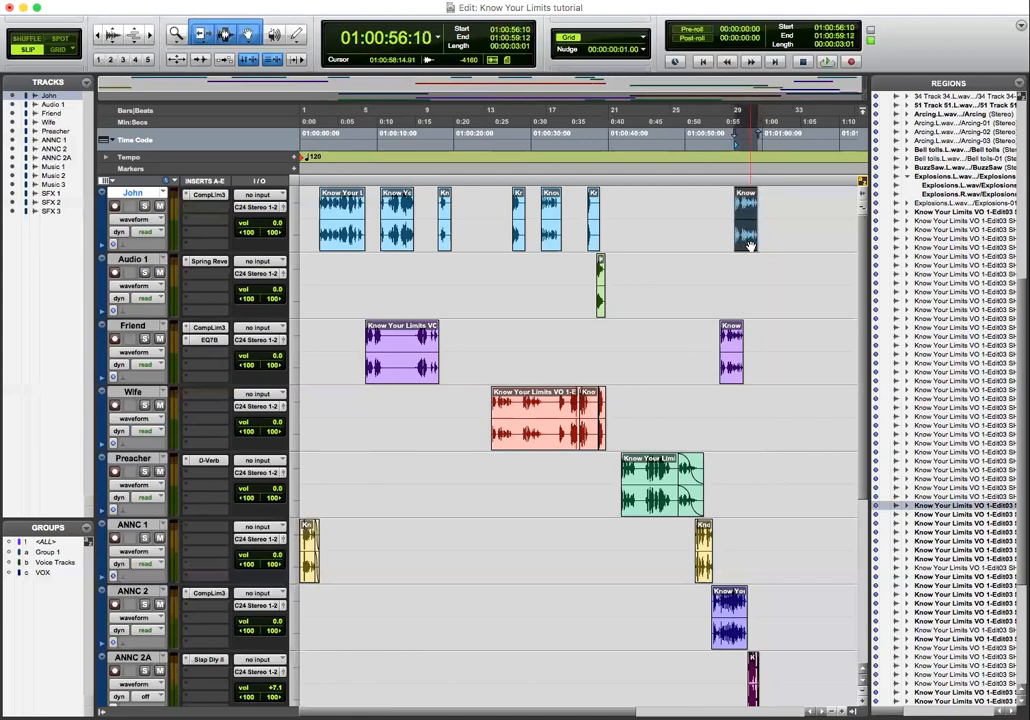
pyautogui.press('-')
# Step: Nudge the selected John region later frame by frame until it starts at 01:00:57:16
pyautogui.press('+')
pyautogui.press('+')
pyautogui.press('+')
pyautogui.press('+')
pyautogui.press('+')
pyautogui.press('+')
pyautogui.press('+')
pyautogui.press('+')
pyautogui.press('+')
pyautogui.press('+')
pyautogui.press('+')
pyautogui.press('+')
pyautogui.press('+')
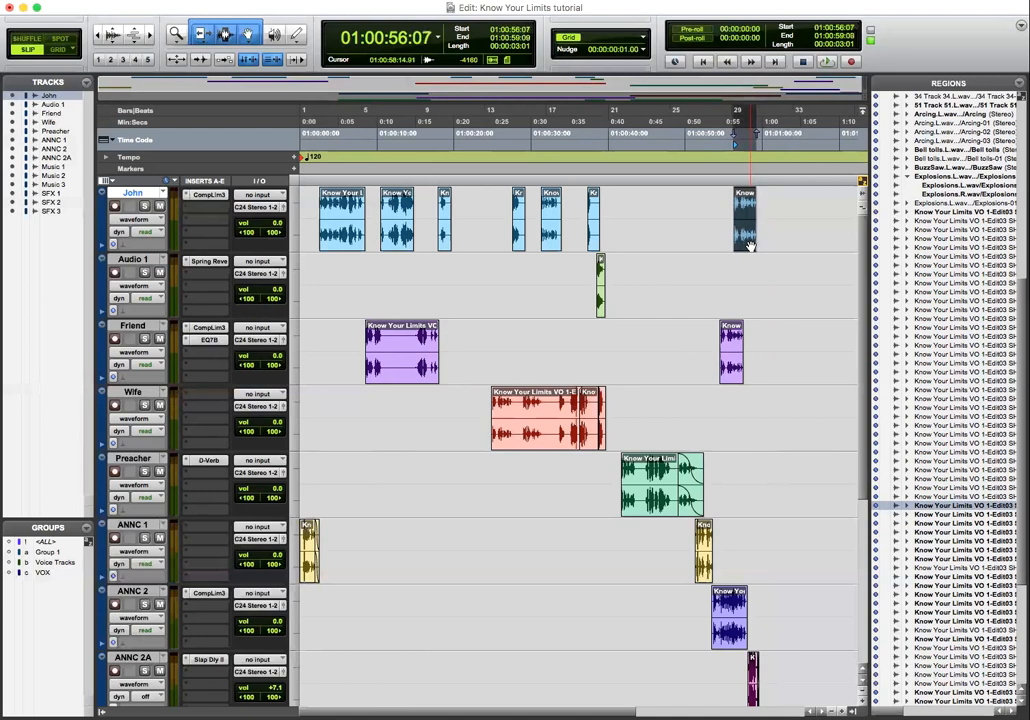
pyautogui.press('+')
pyautogui.press('+')
pyautogui.press('+')
pyautogui.press('+')
pyautogui.press('+')
pyautogui.press('+')
pyautogui.press('+')
pyautogui.press('+')
pyautogui.press('+')
pyautogui.press('+')
pyautogui.press('+')
pyautogui.press('+')
pyautogui.press('+')
pyautogui.press('+')
pyautogui.press('+')
pyautogui.press('+')
pyautogui.press('+')
pyautogui.press('+')
pyautogui.press('+')
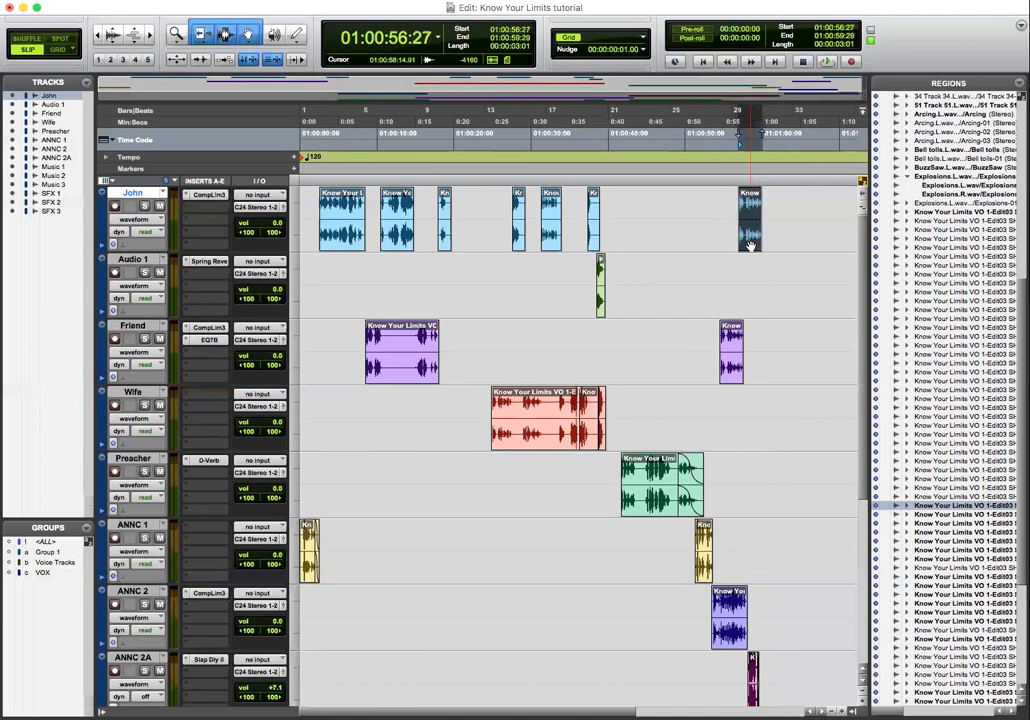
pyautogui.press('+')
pyautogui.press('+')
pyautogui.press('+')
pyautogui.press('+')
pyautogui.press('+')
pyautogui.press('+')
pyautogui.press('+')
pyautogui.press('+')
pyautogui.press('+')
pyautogui.press('+')
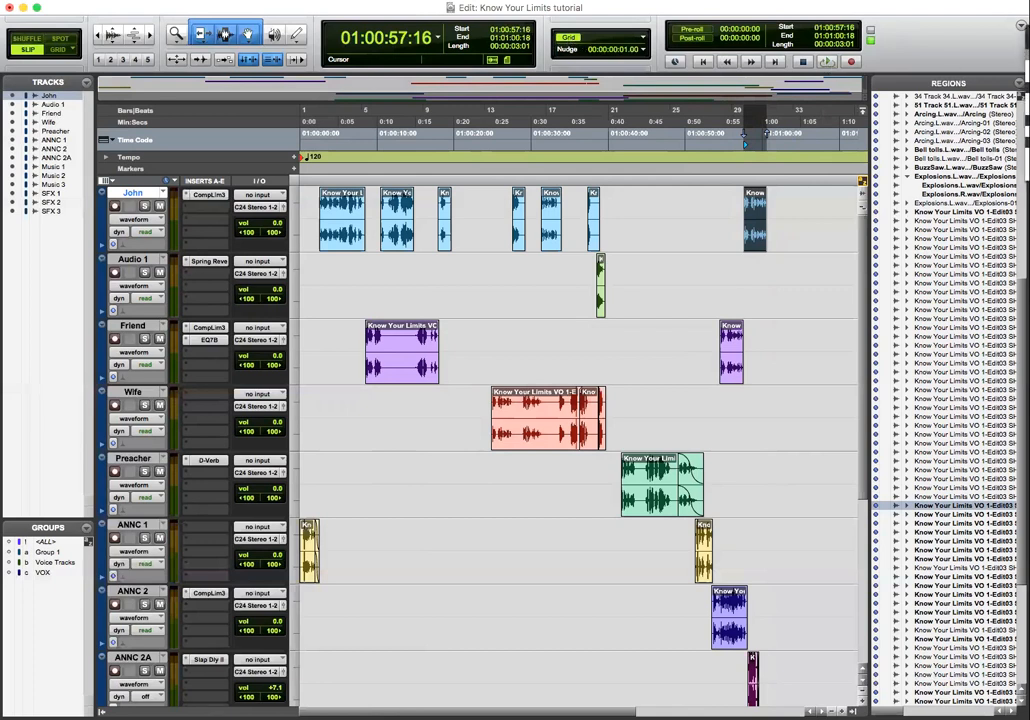
# Step: Hide the transport controls in the edit window and show them again
pyautogui.click(1023, 90)
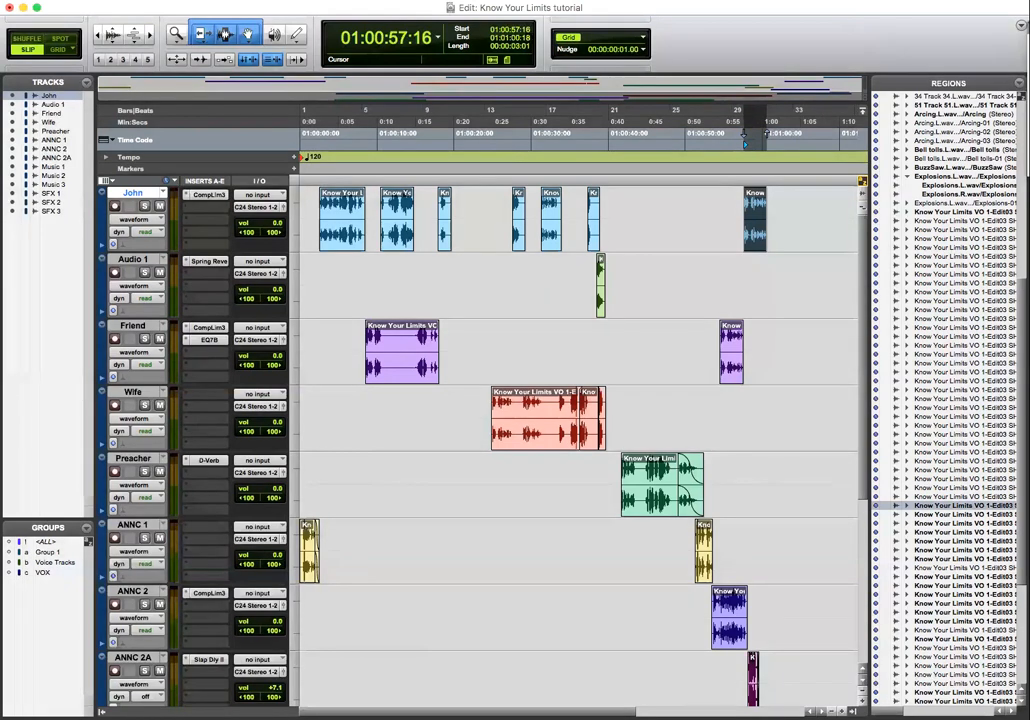
pyautogui.click(1022, 93)
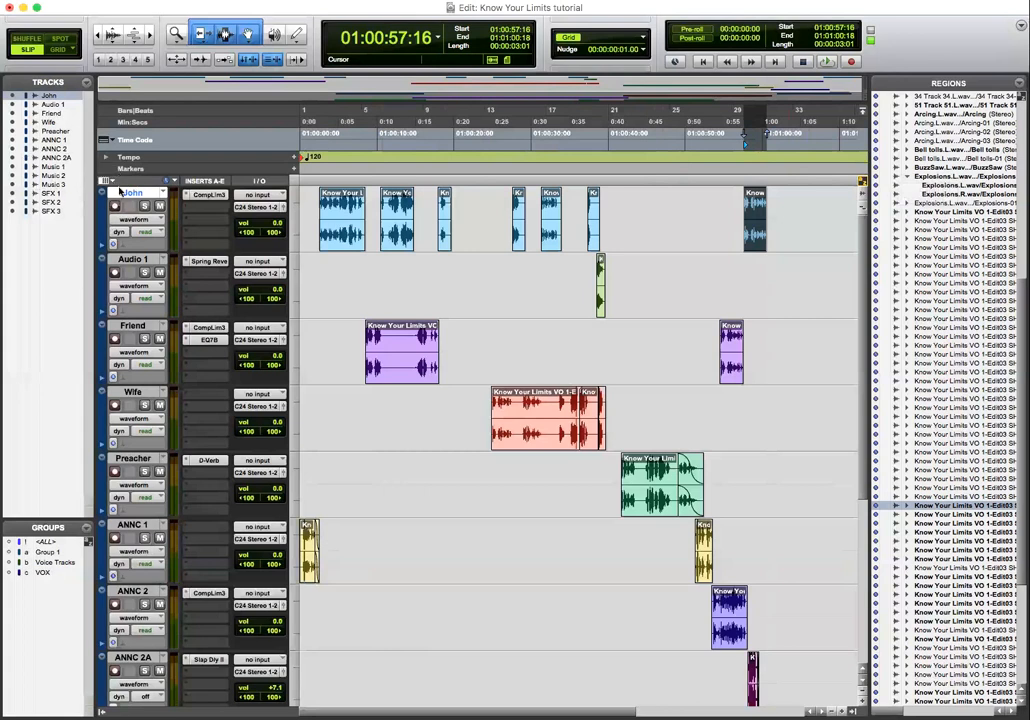
# Step: Hide the Inserts A-E column of the tracks and show it again
pyautogui.click(108, 182)
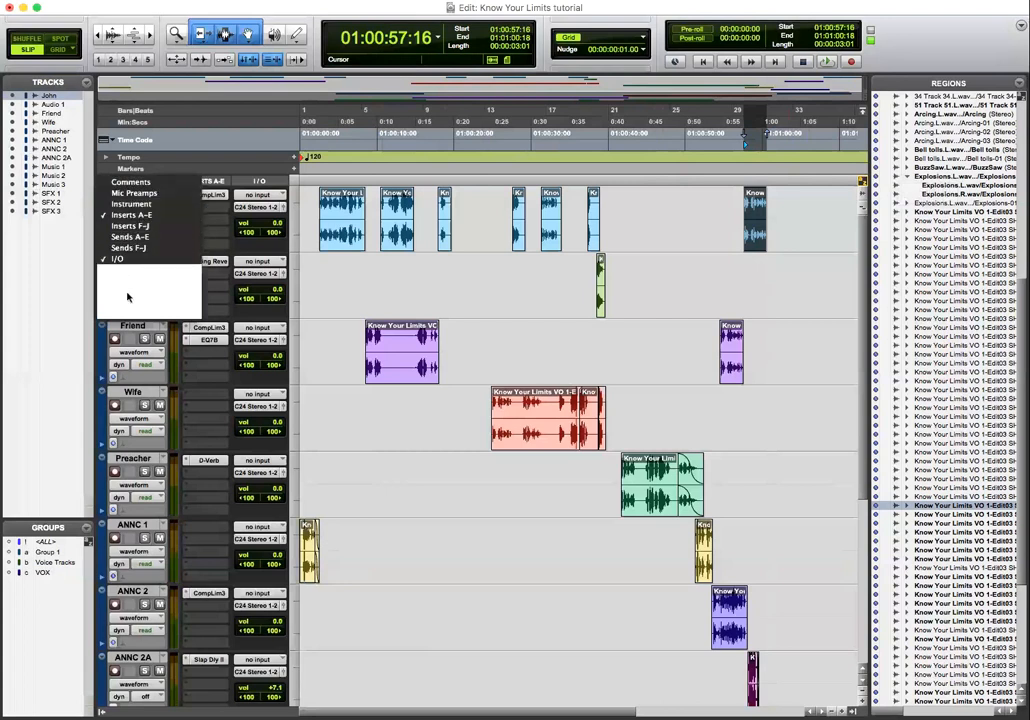
pyautogui.click(132, 215)
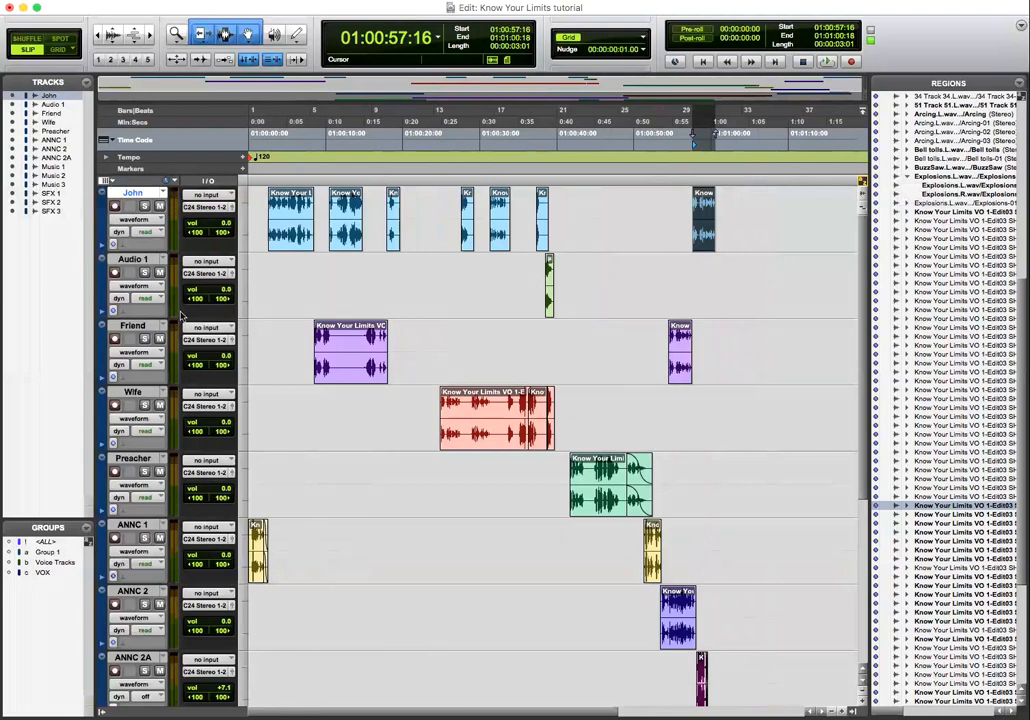
pyautogui.click(106, 181)
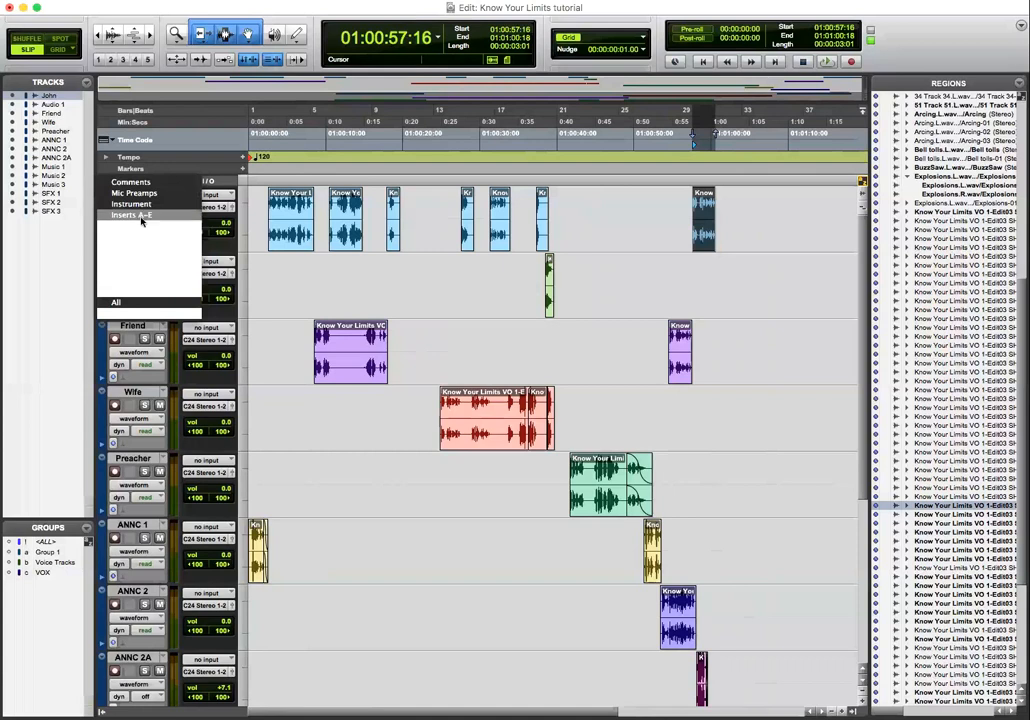
pyautogui.click(142, 218)
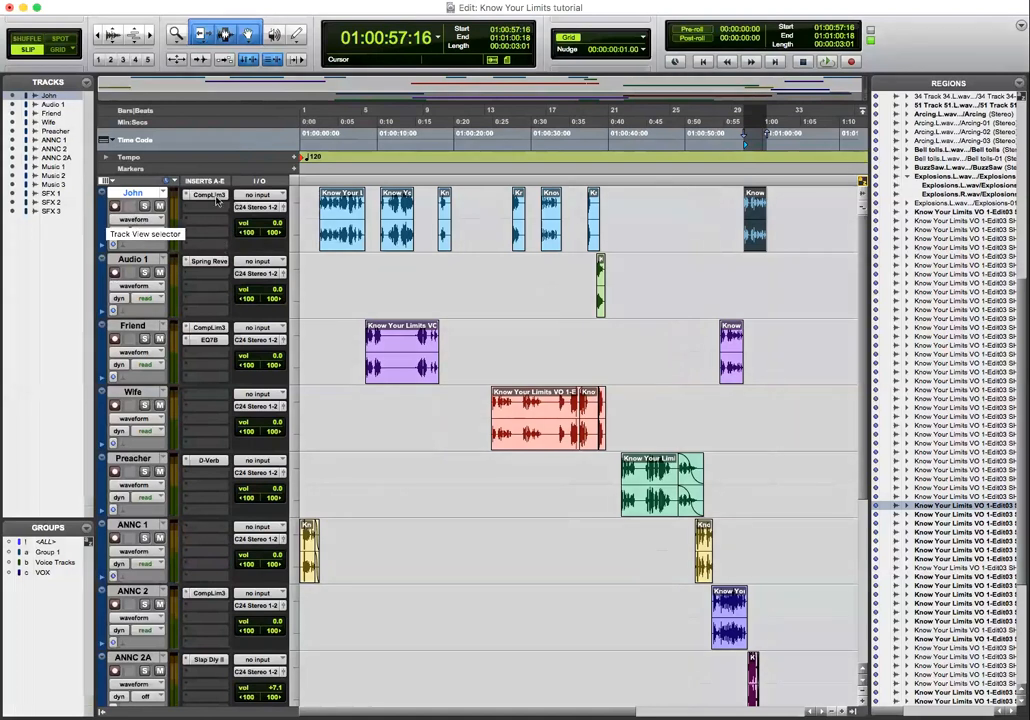
# Step: Show the Instrument column beside the tracks and hide it again
pyautogui.click(113, 183)
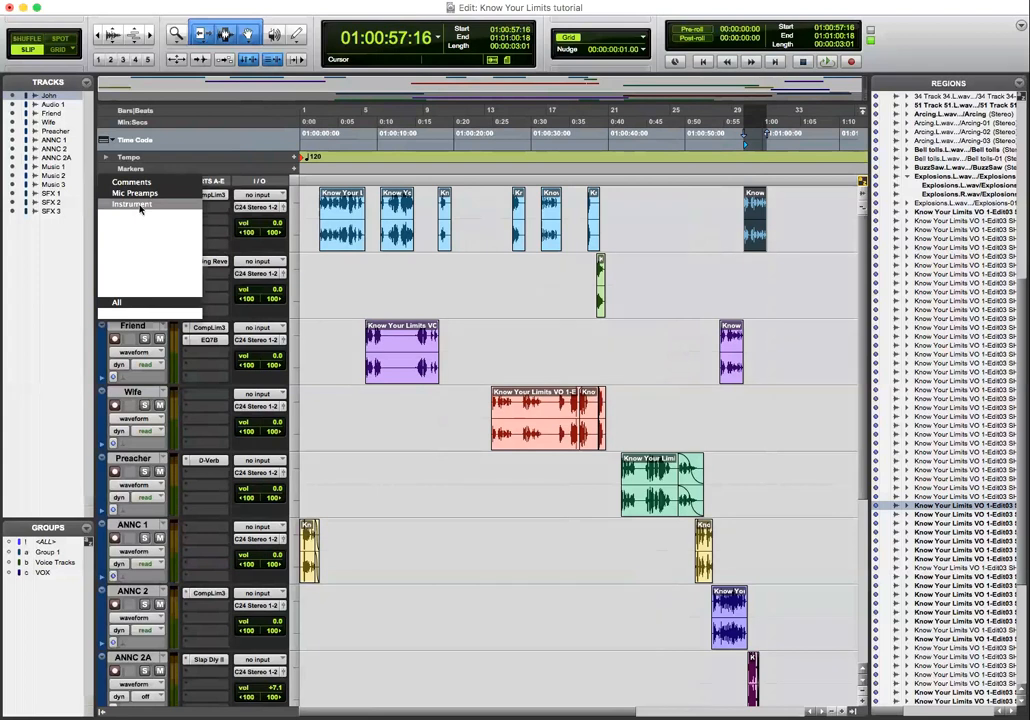
pyautogui.click(140, 206)
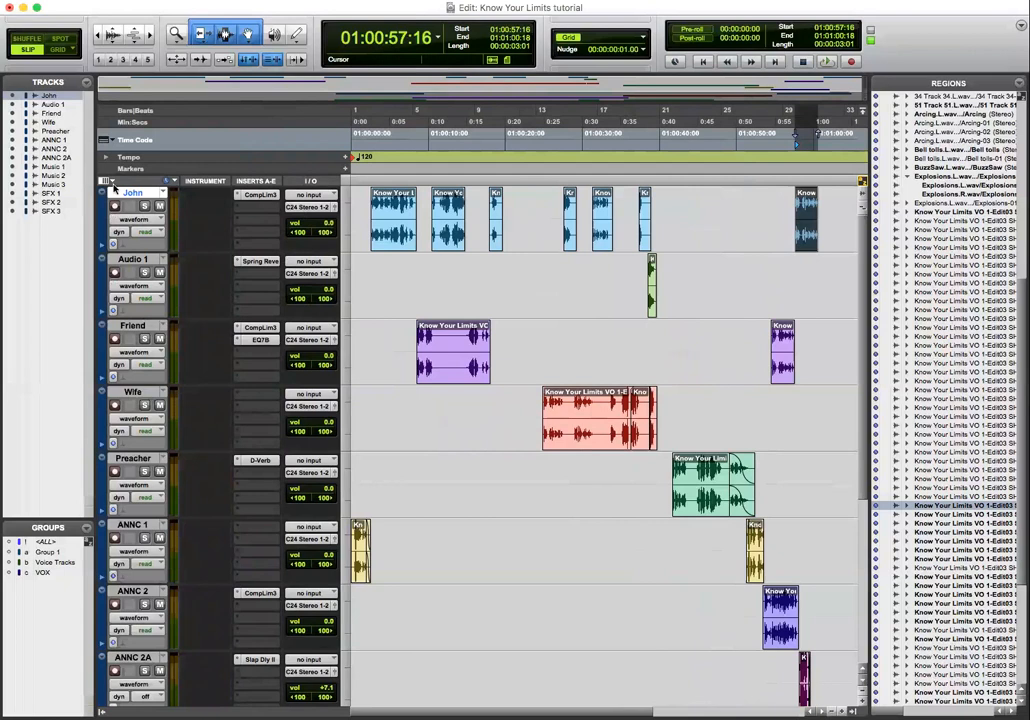
pyautogui.click(105, 181)
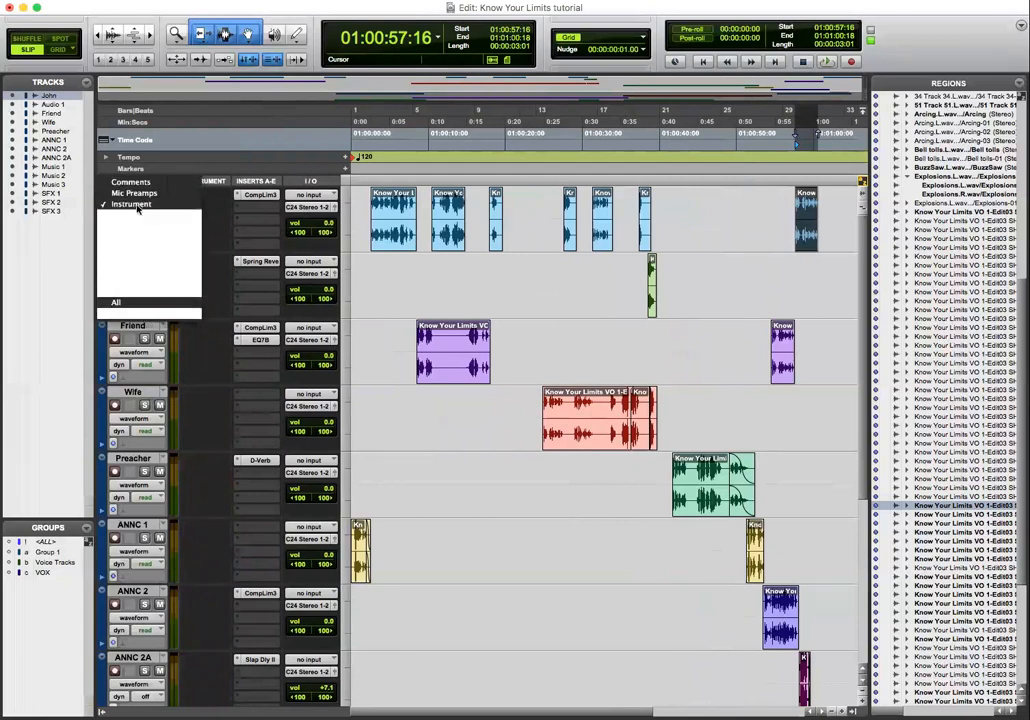
pyautogui.click(128, 204)
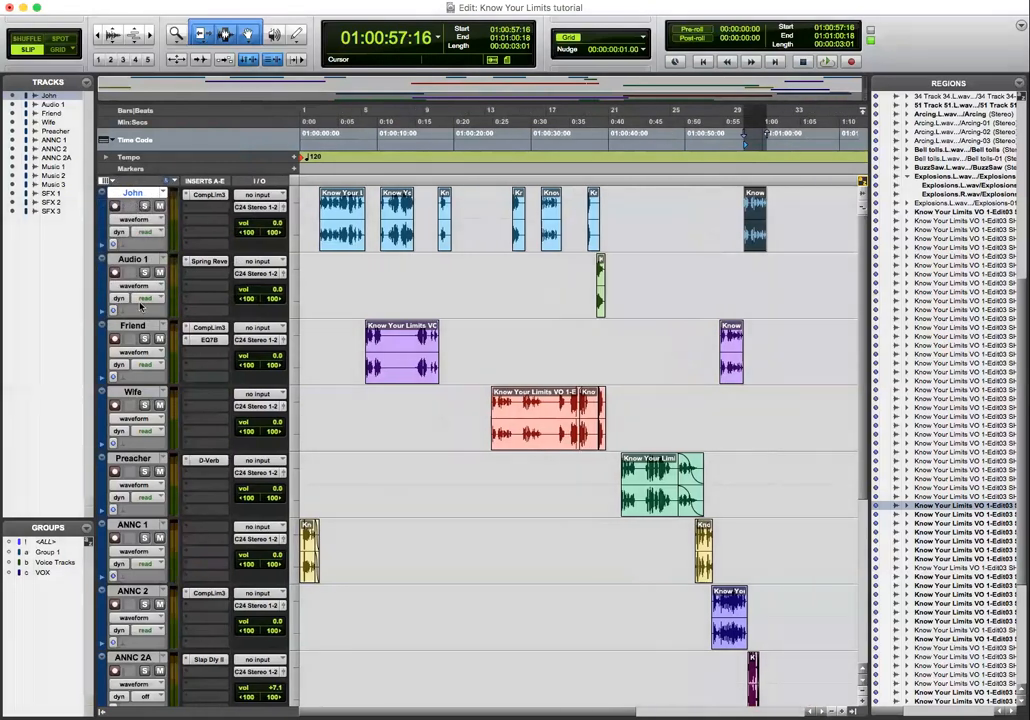